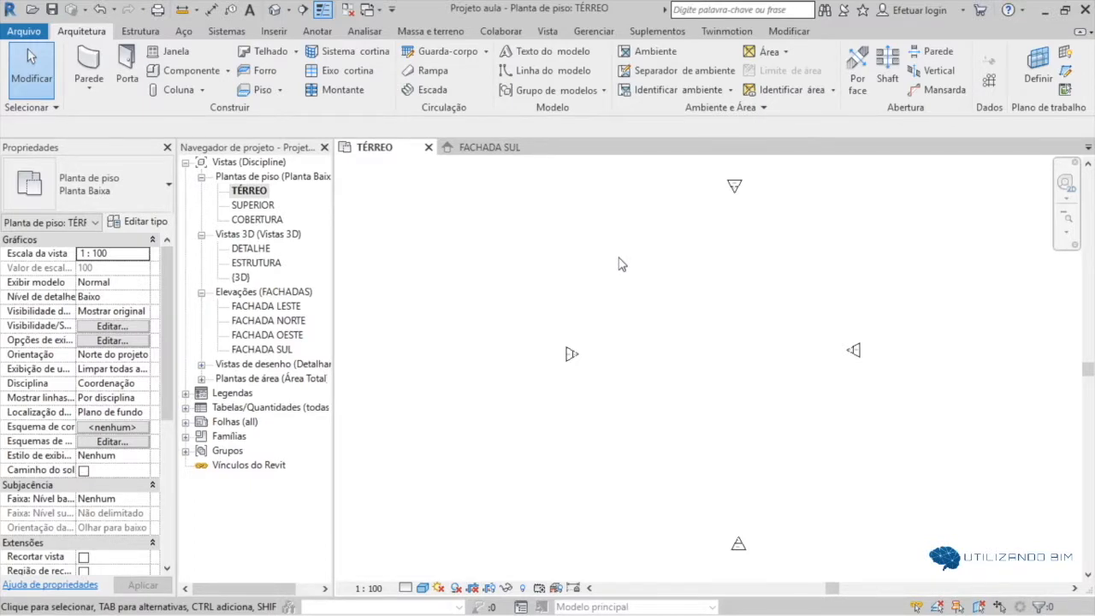
click(788, 30)
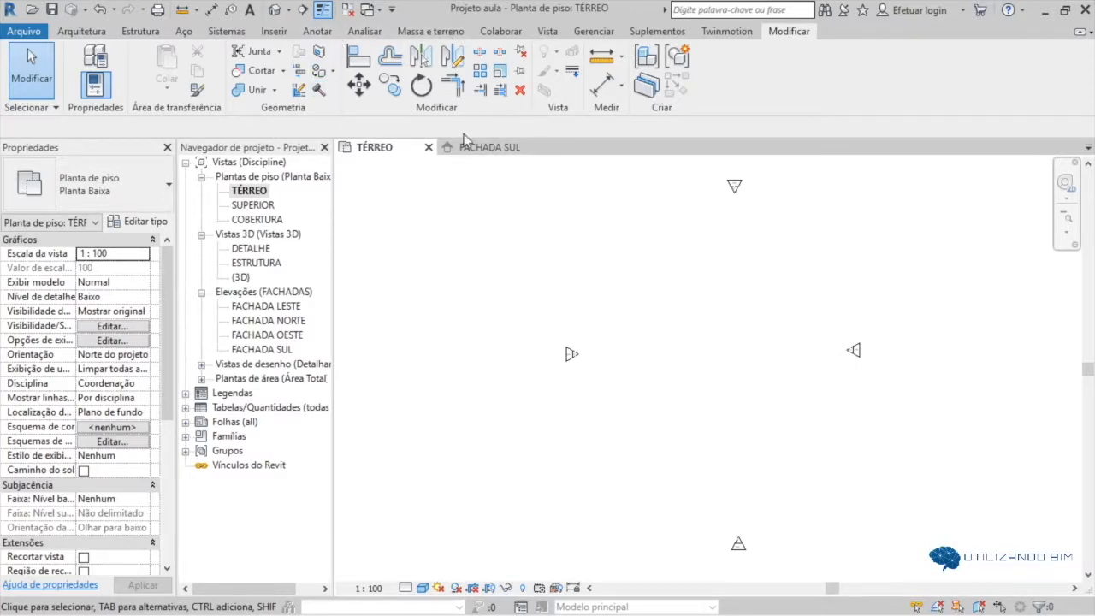
click(82, 31)
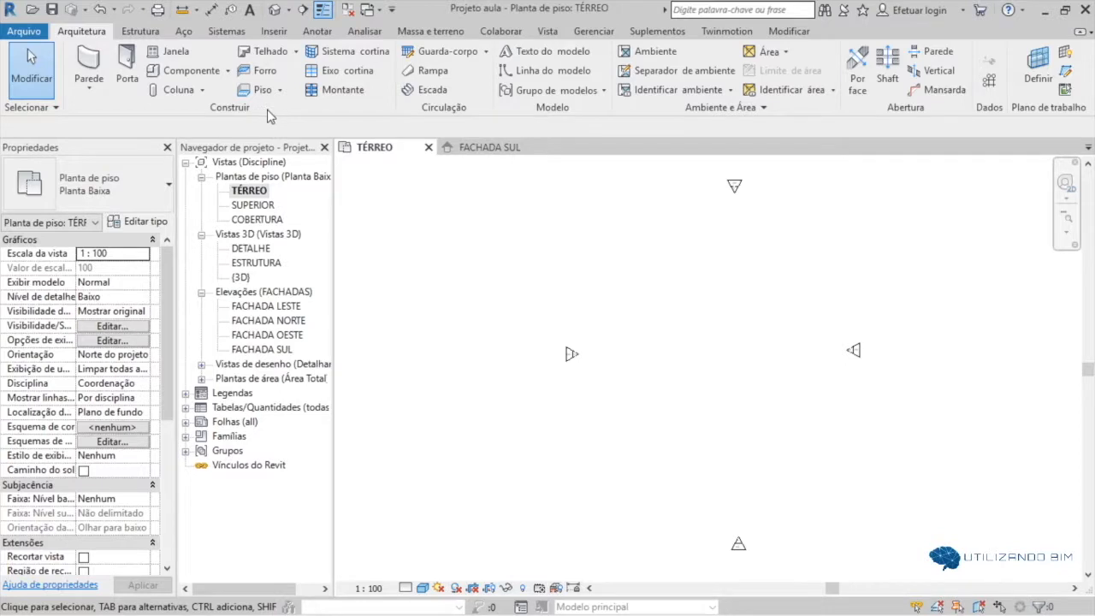
Set up a new basic wall of type 15cm with height up to SUPERIOR and location line Face de acabamento: Externa.
key(w)
key(a)
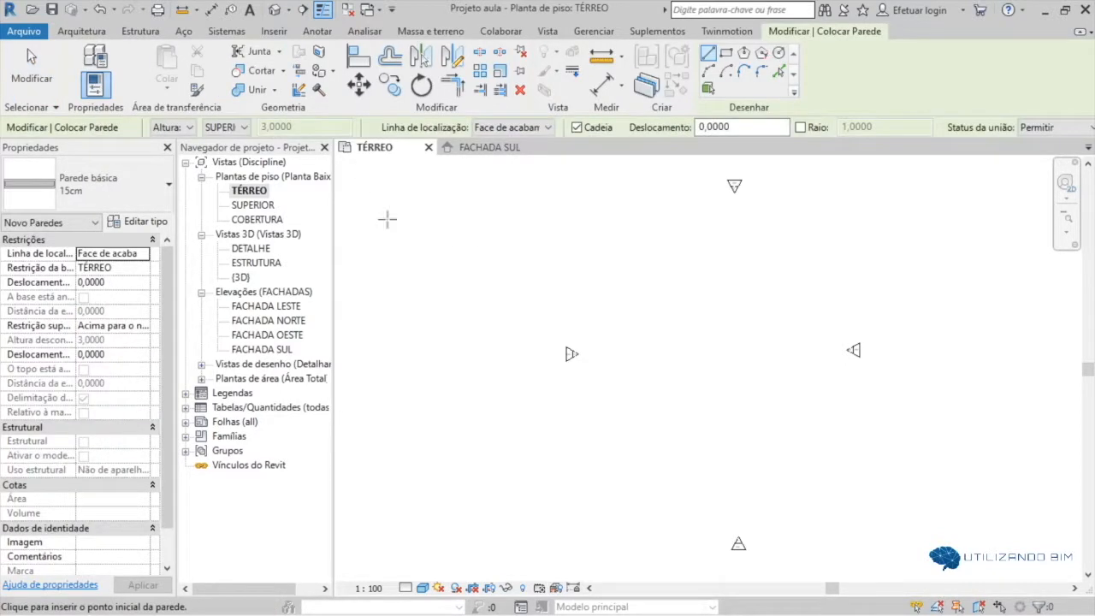
click(136, 194)
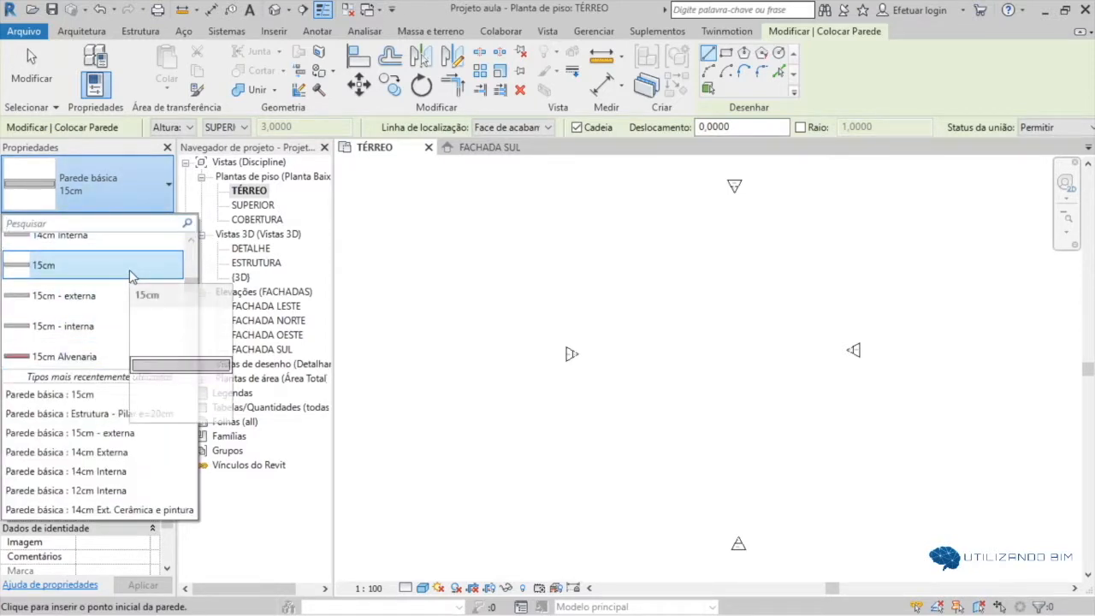
click(131, 274)
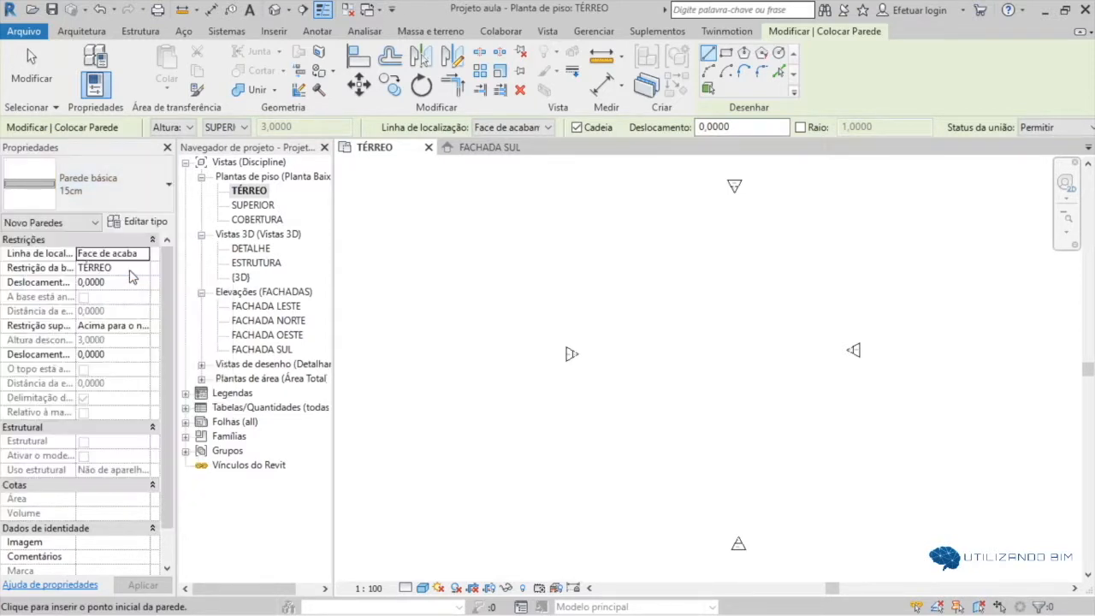
click(228, 128)
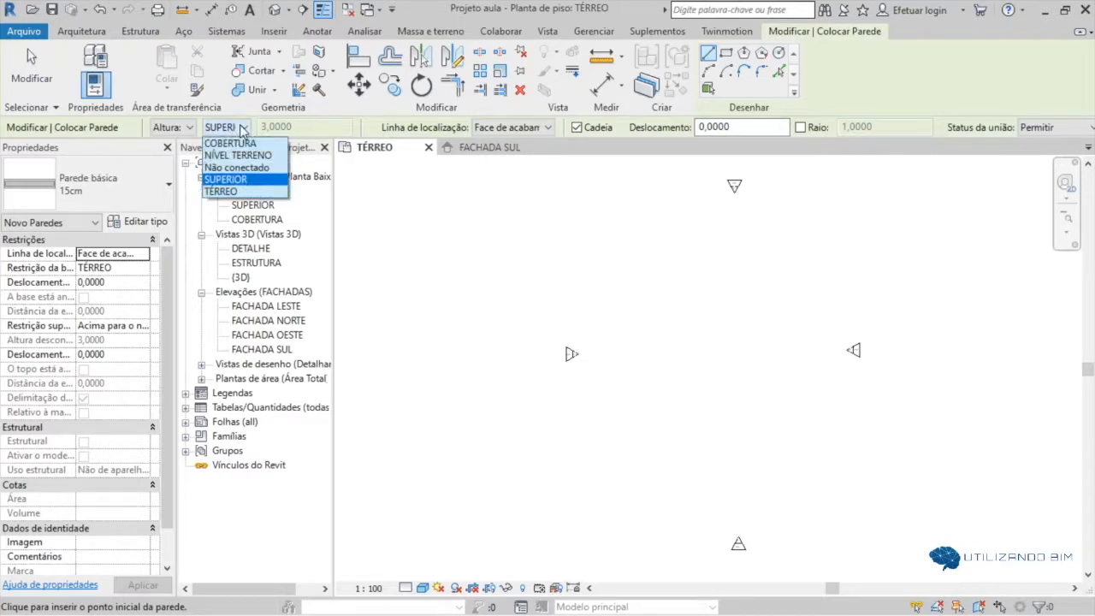
click(235, 181)
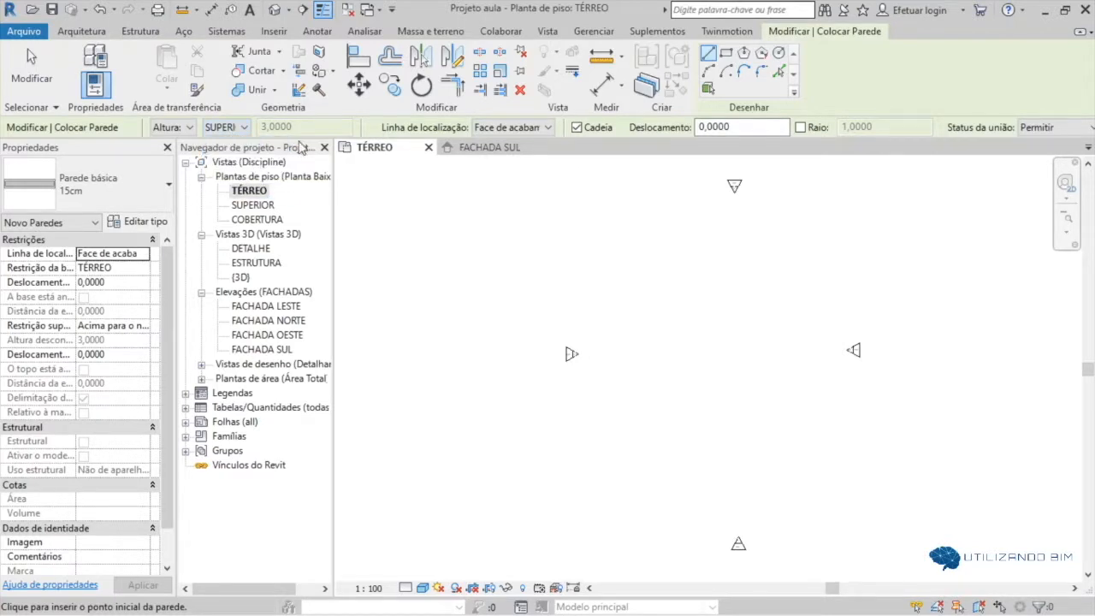
click(549, 127)
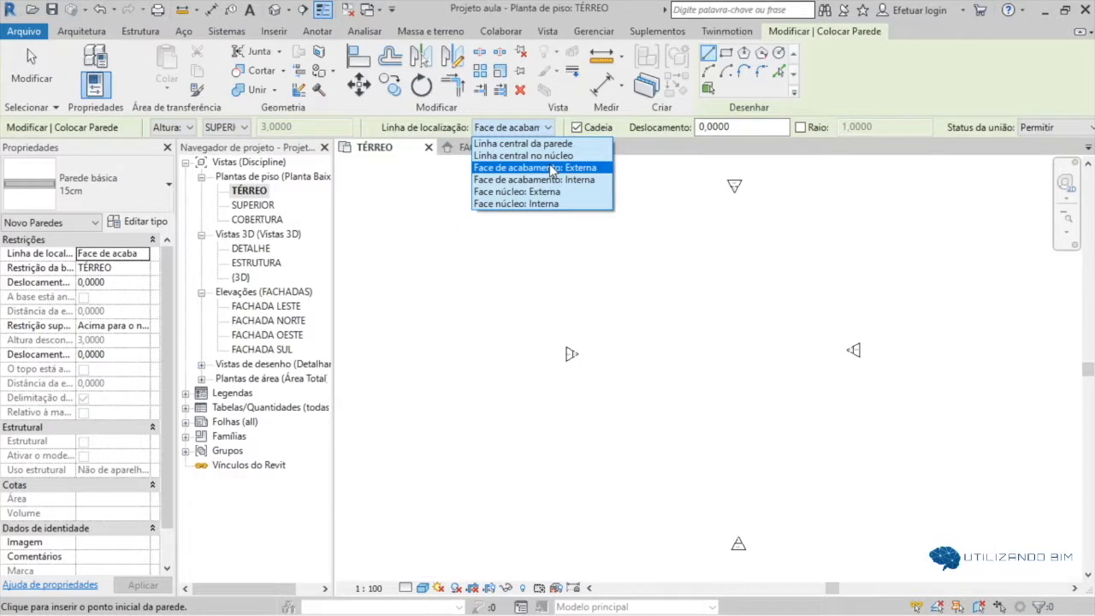
click(551, 168)
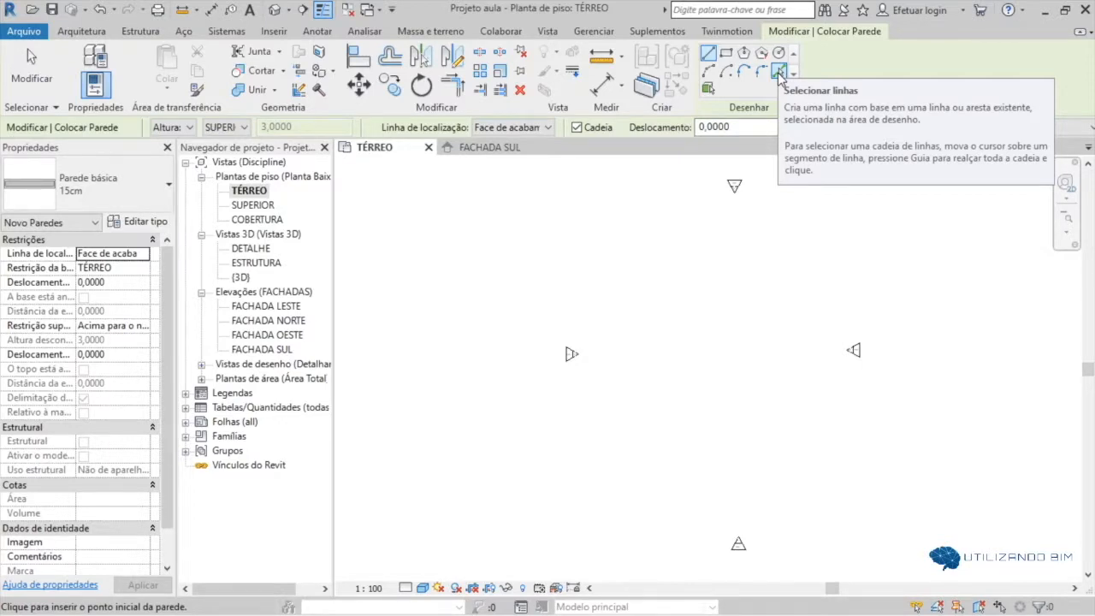
Draw a rectangle of 15cm walls, about 11.15 m by 9 m, between the elevation markers of the TÉRREO plan.
click(726, 53)
click(653, 252)
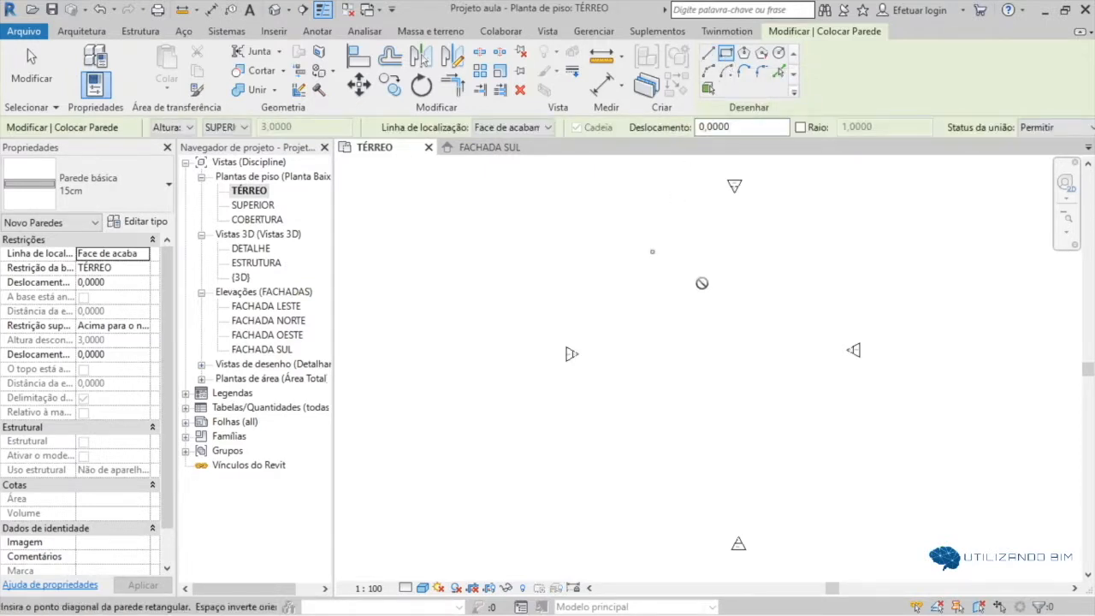
click(769, 346)
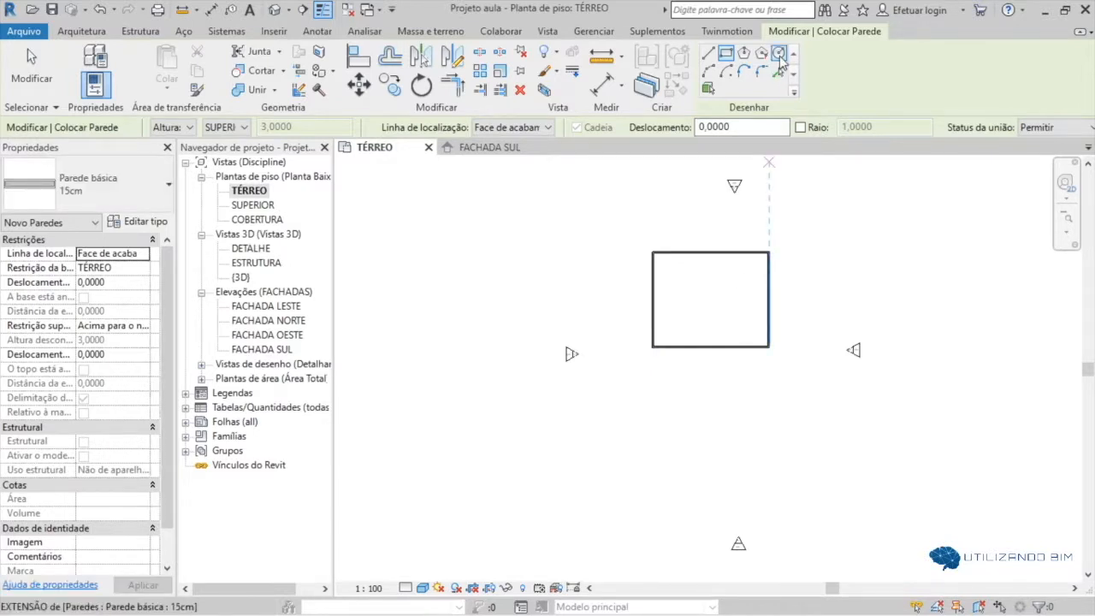
Draw a circular 15cm wall with a radius of about 3.85 m below the rectangle and end the wall command.
click(780, 55)
click(683, 482)
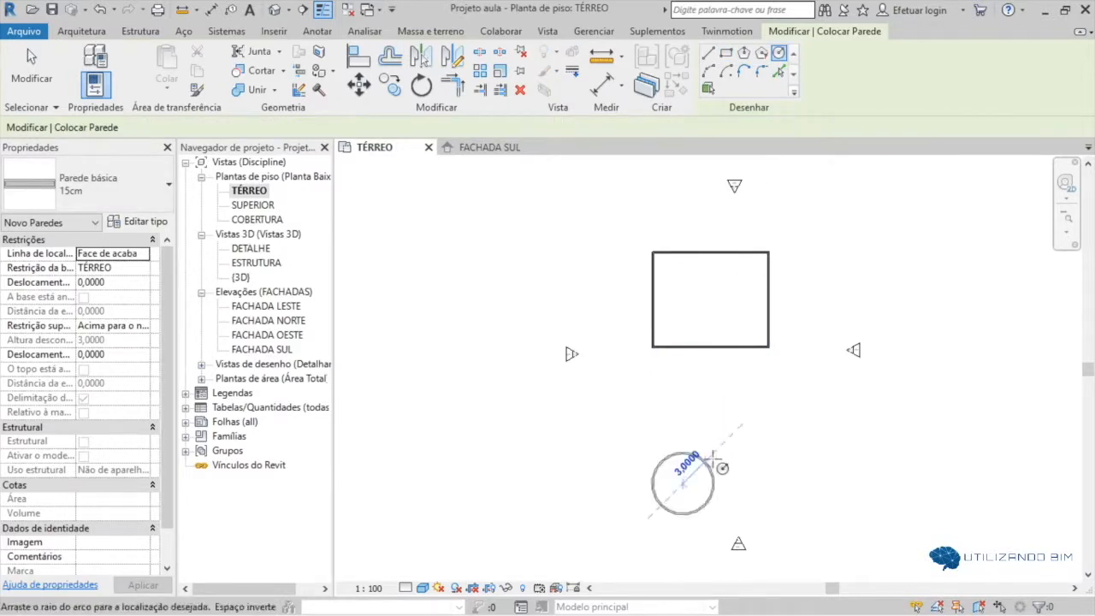
click(720, 461)
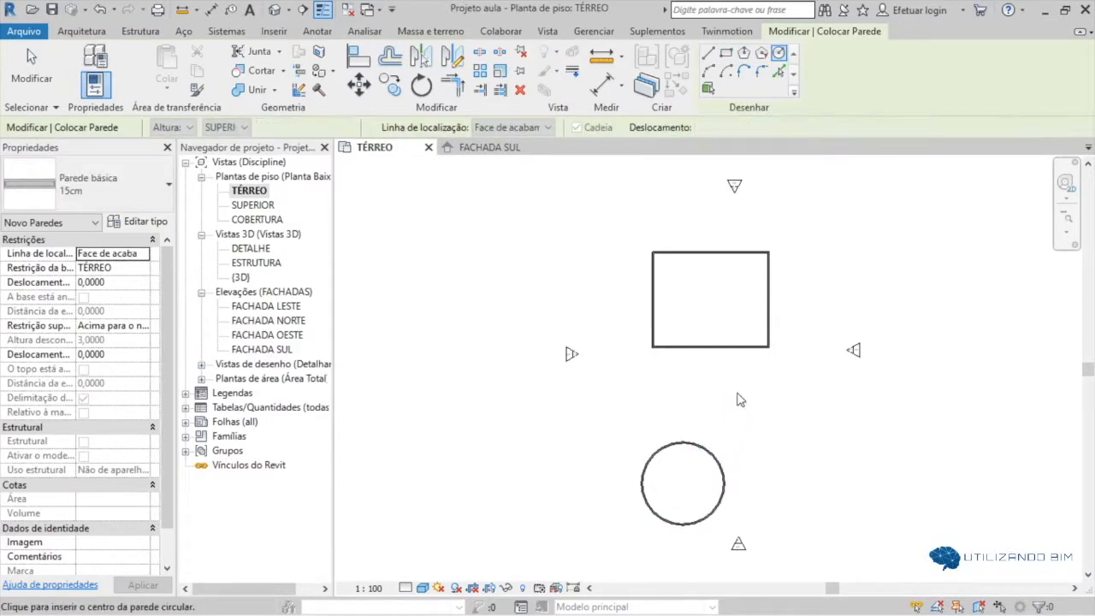
key(Escape)
key(Escape)
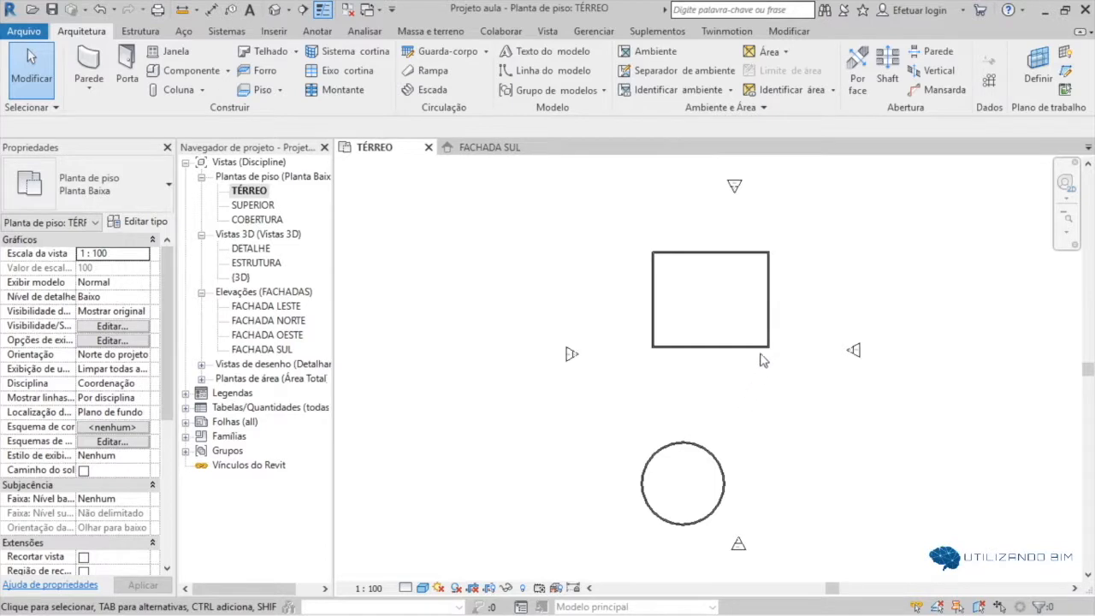
Examine the rectangular and circular walls in the default 3D view and return to the TÉRREO floor plan.
scroll(761, 320, up, 3)
scroll(744, 311, up, 2)
middle_drag(761, 300, 780, 379)
click(275, 9)
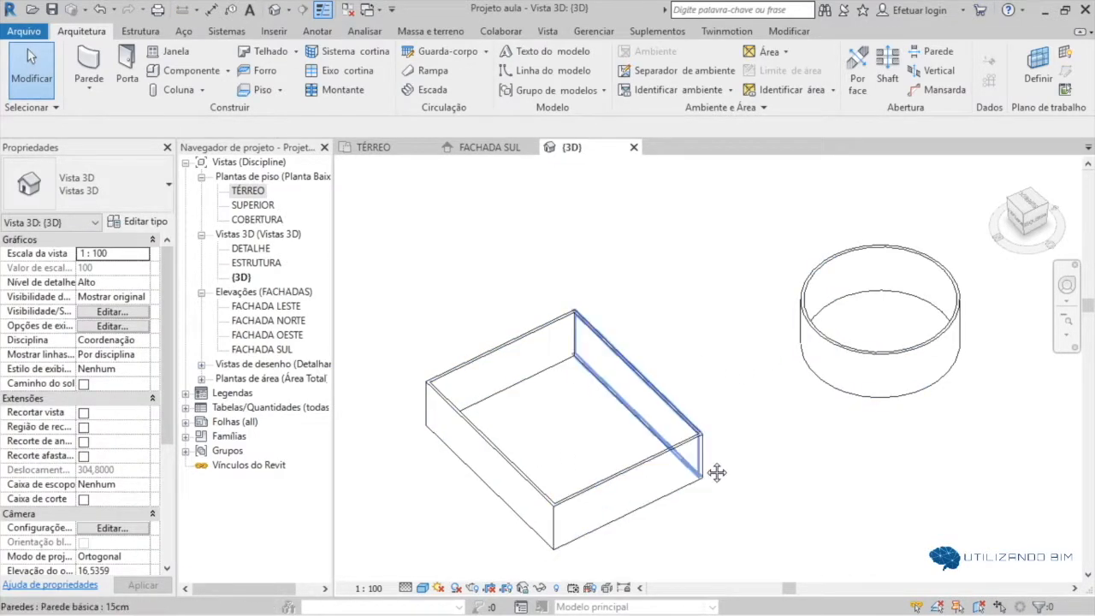
middle_drag(716, 472, 741, 442)
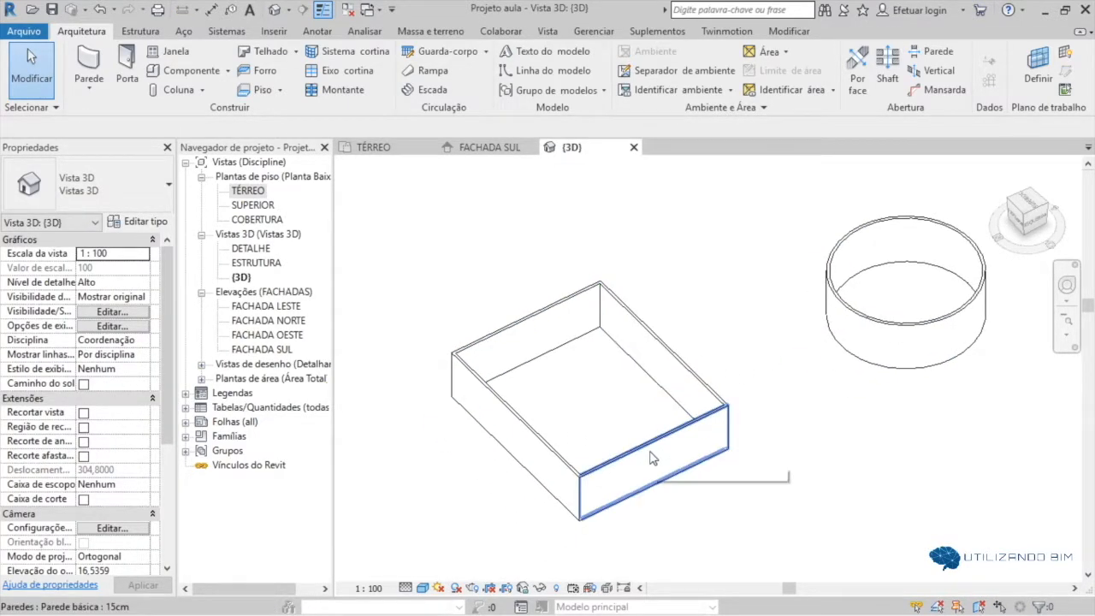
click(391, 149)
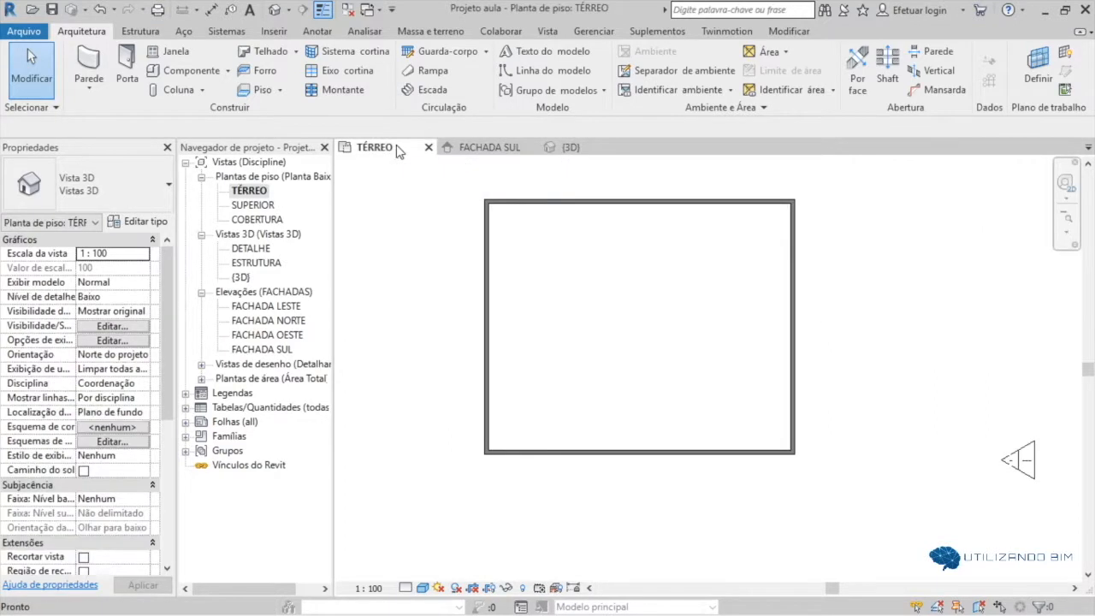
Move the rectangle's right wall by setting its distance from the left wall to 7 m.
click(795, 288)
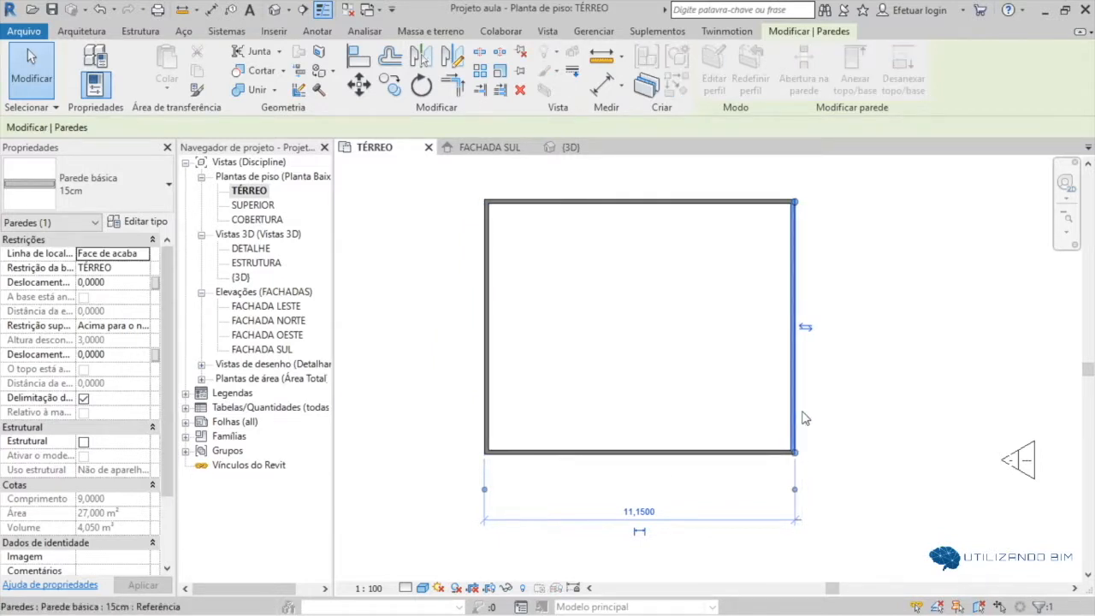
click(648, 511)
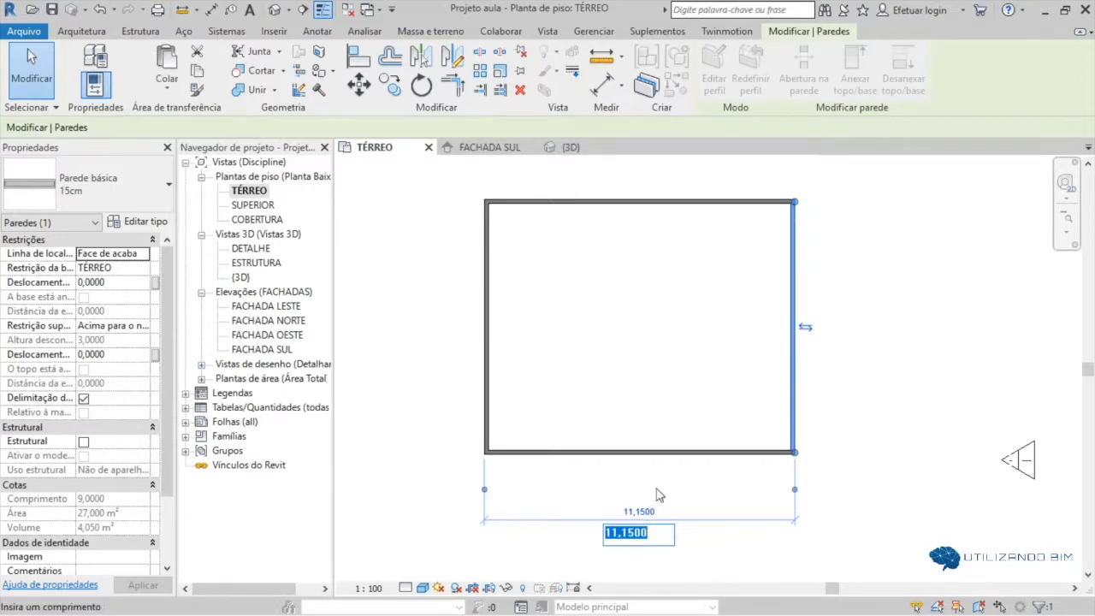
text(7)
key(Return)
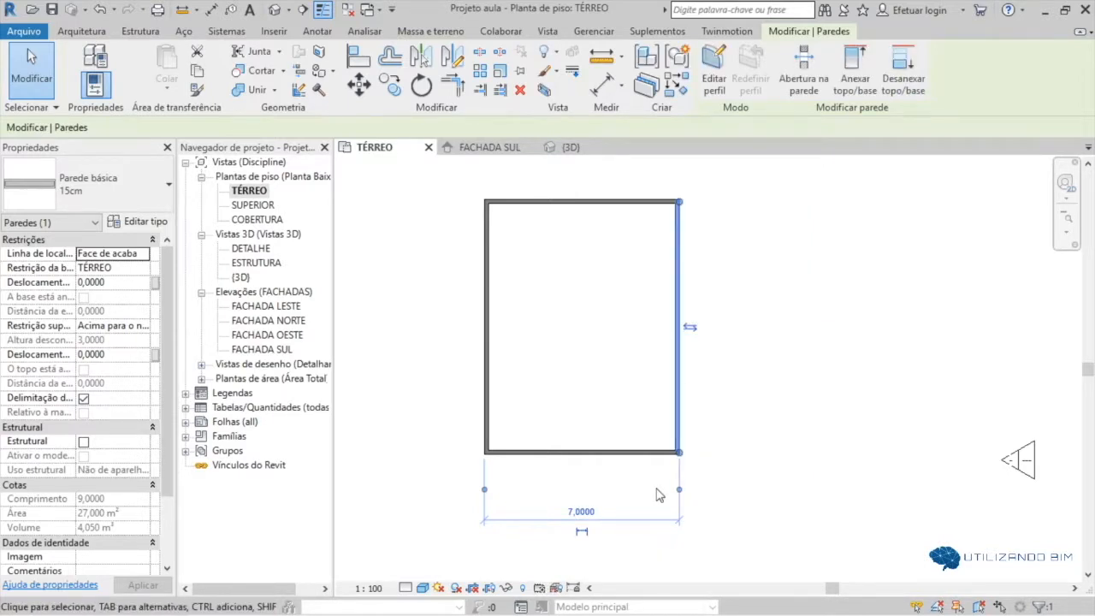
click(718, 485)
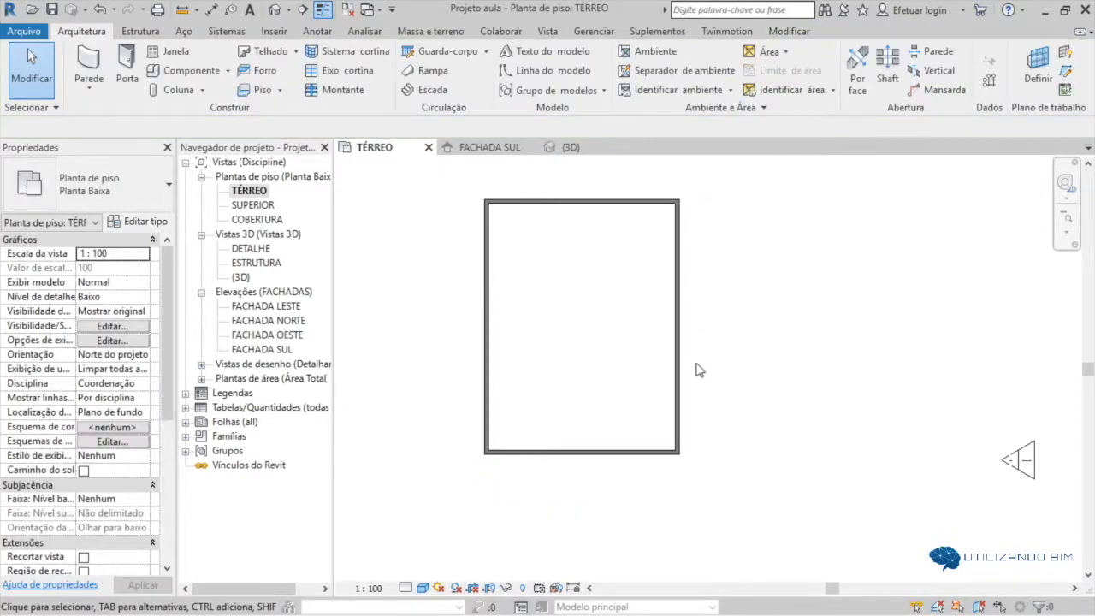
Select the rectangle's right wall and inspect its orientation flip control.
click(682, 397)
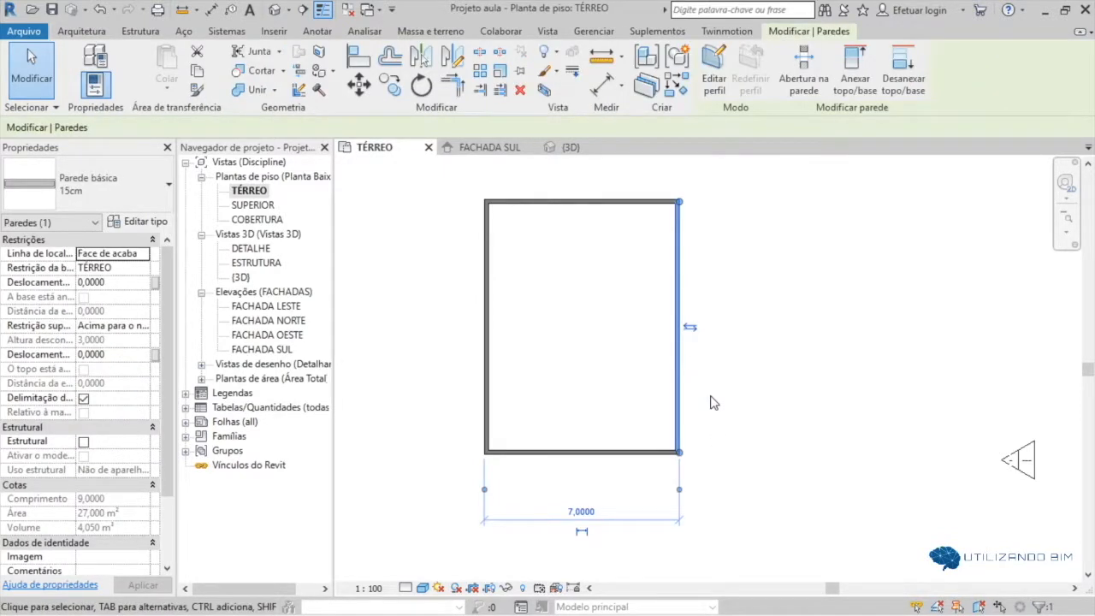
scroll(686, 210, up, 3)
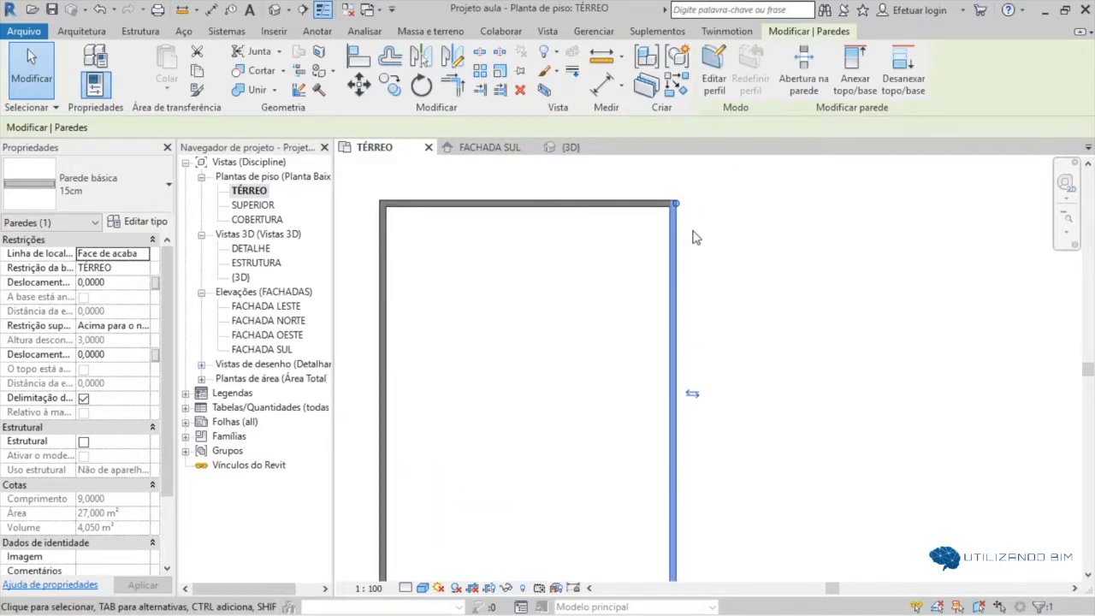
middle_drag(727, 231, 736, 224)
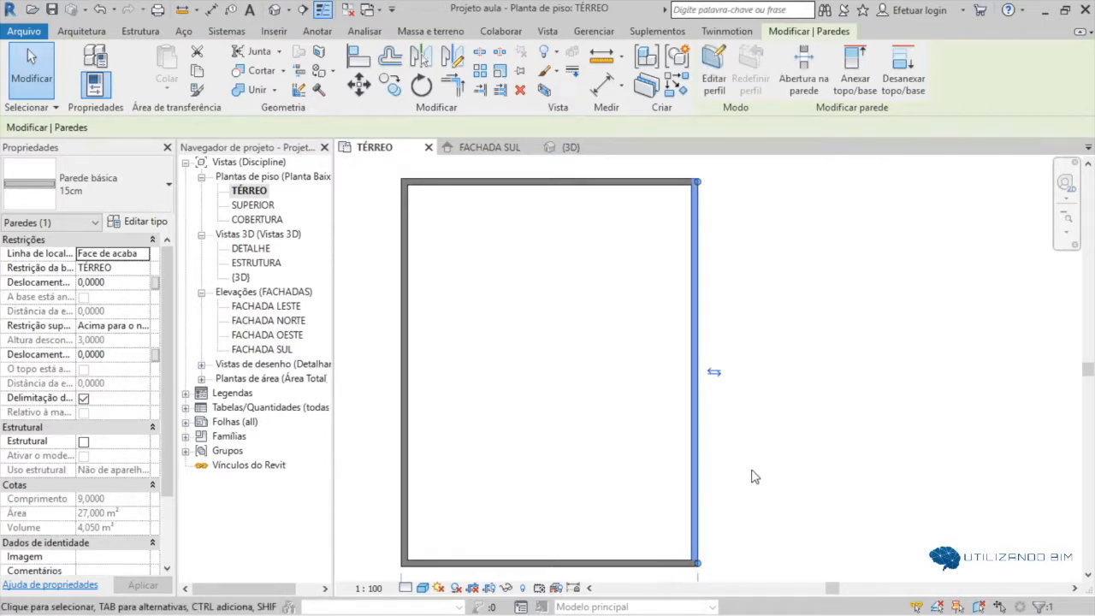
click(715, 374)
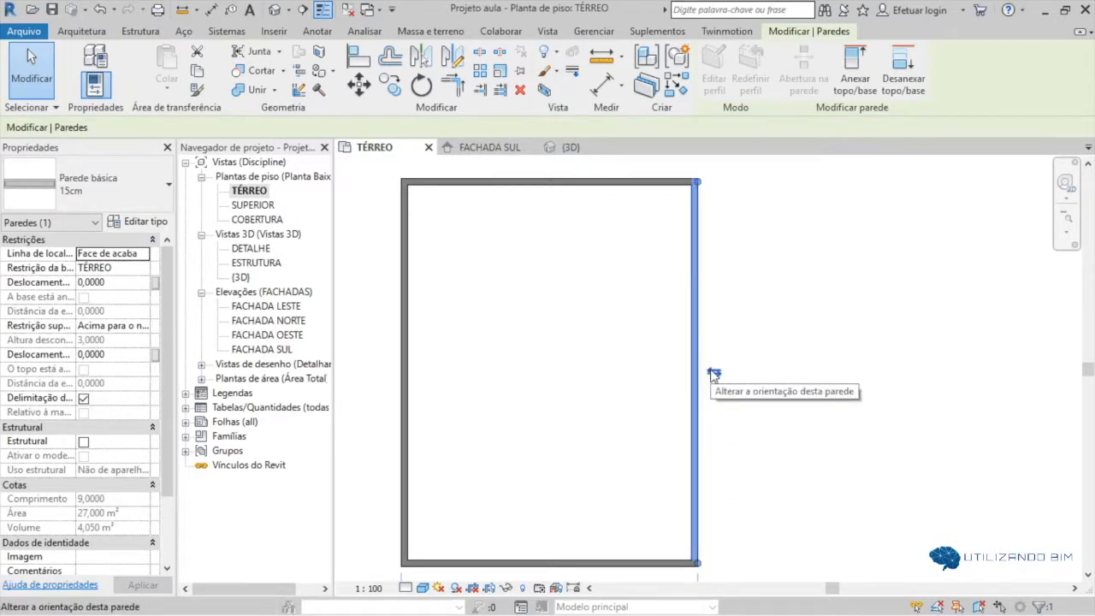
click(764, 367)
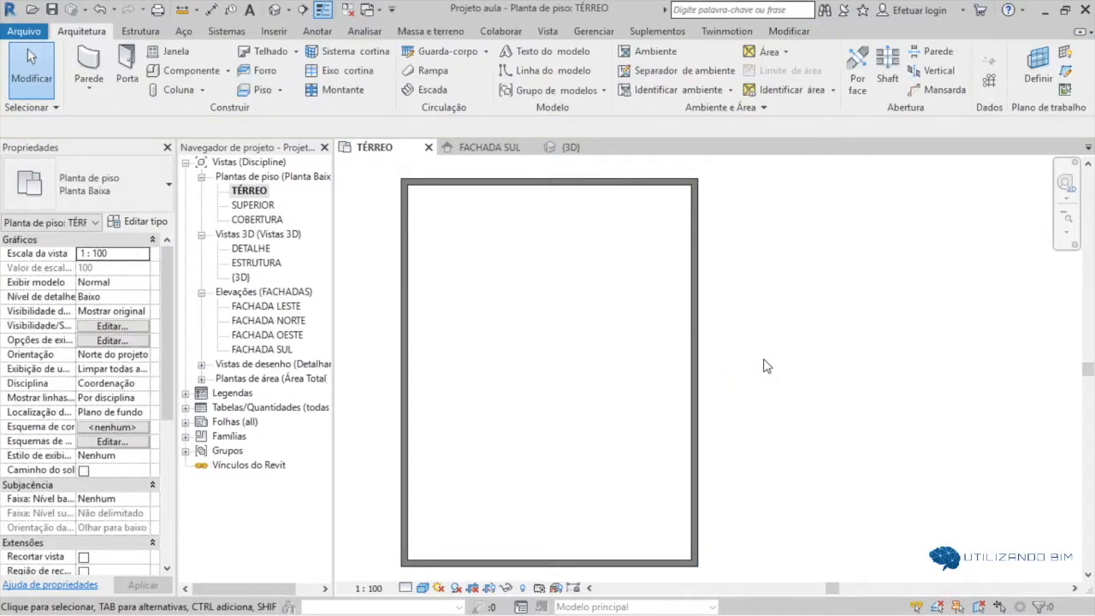
Set the radius of the circular wall below the rectangle to 2 m.
scroll(767, 366, down, 2)
scroll(768, 376, down, 2)
middle_drag(773, 391, 774, 293)
scroll(726, 447, up, 2)
click(735, 402)
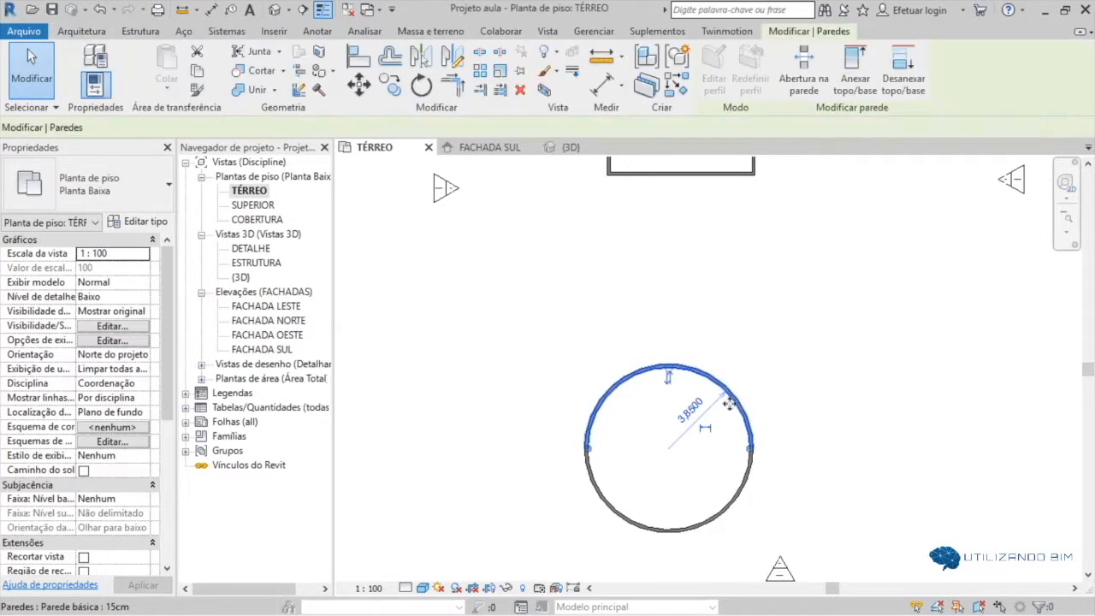
click(692, 413)
text(2)
key(Return)
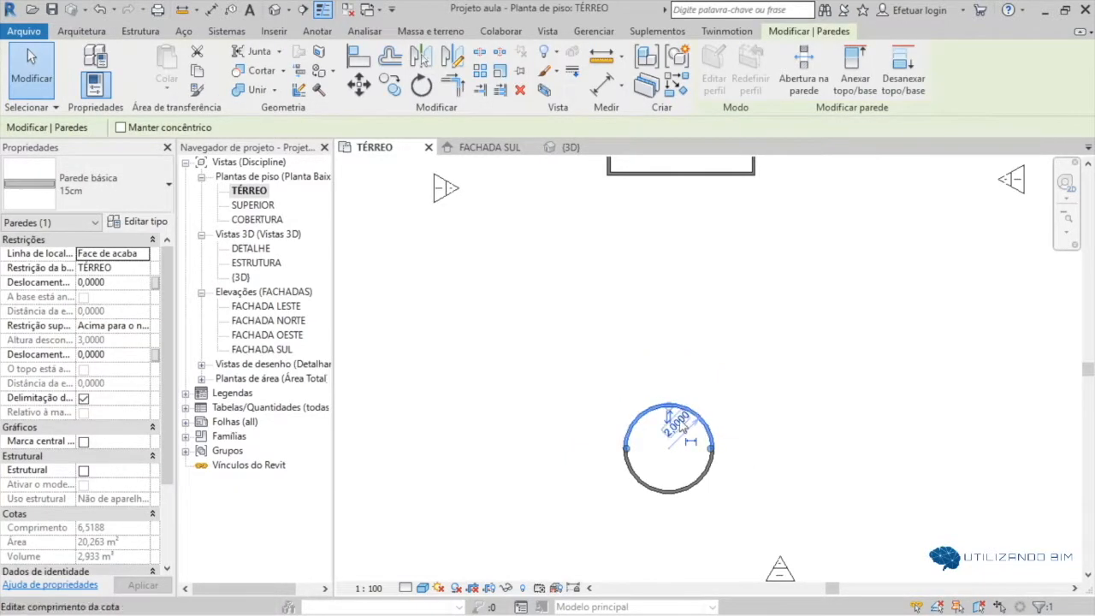
scroll(691, 441, up, 3)
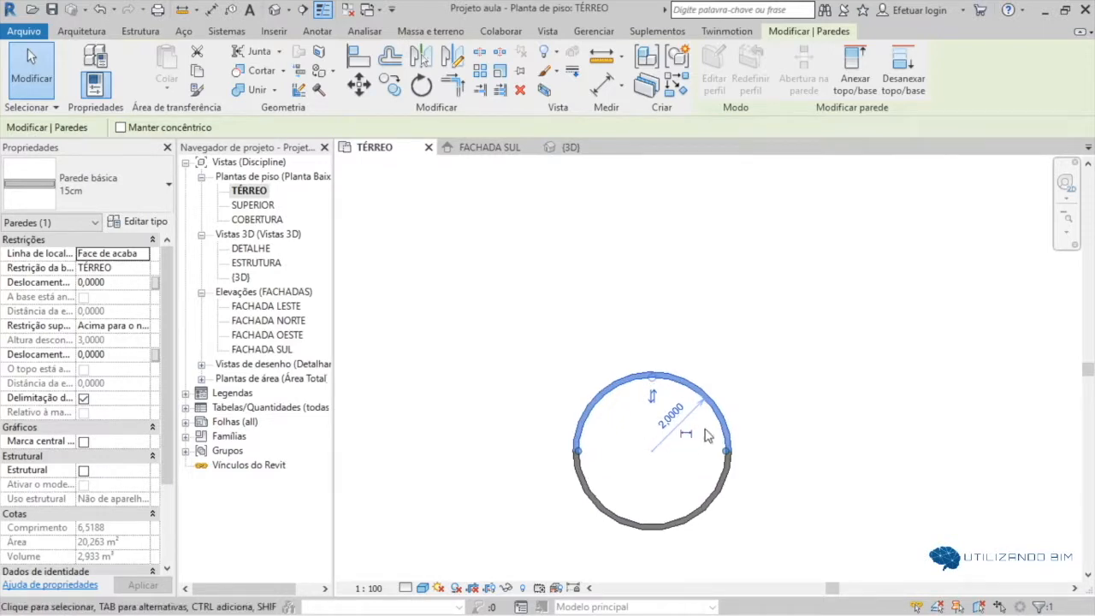
scroll(708, 435, down, 3)
middle_drag(744, 381, 653, 581)
scroll(720, 395, up, 1)
click(720, 390)
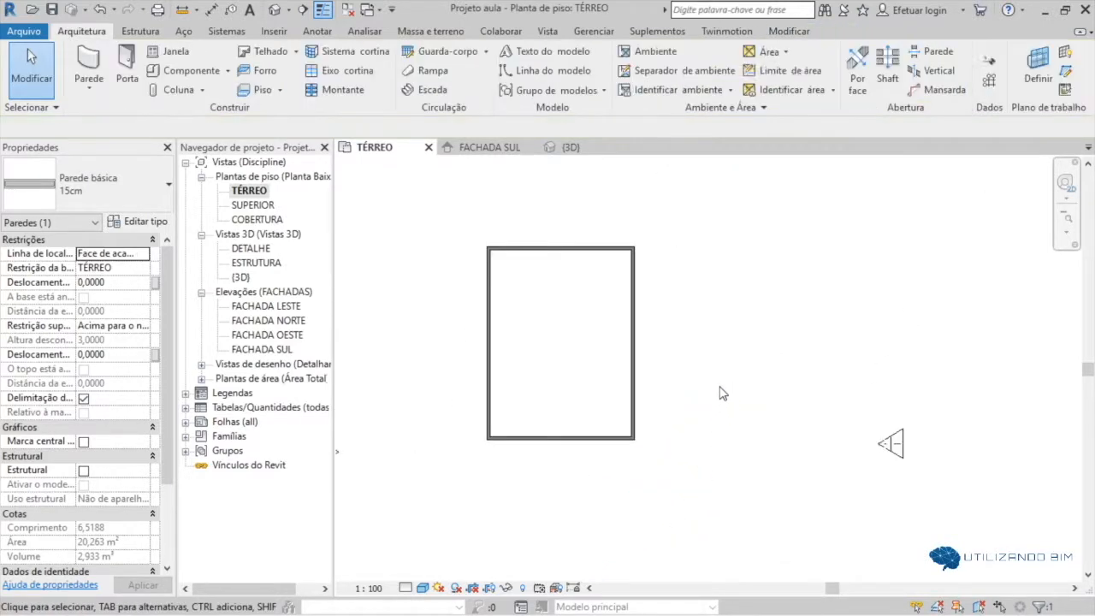
Draw a straight horizontal 15cm wall above the rectangle, starting just inside its left edge and ending short of its right wall.
click(788, 30)
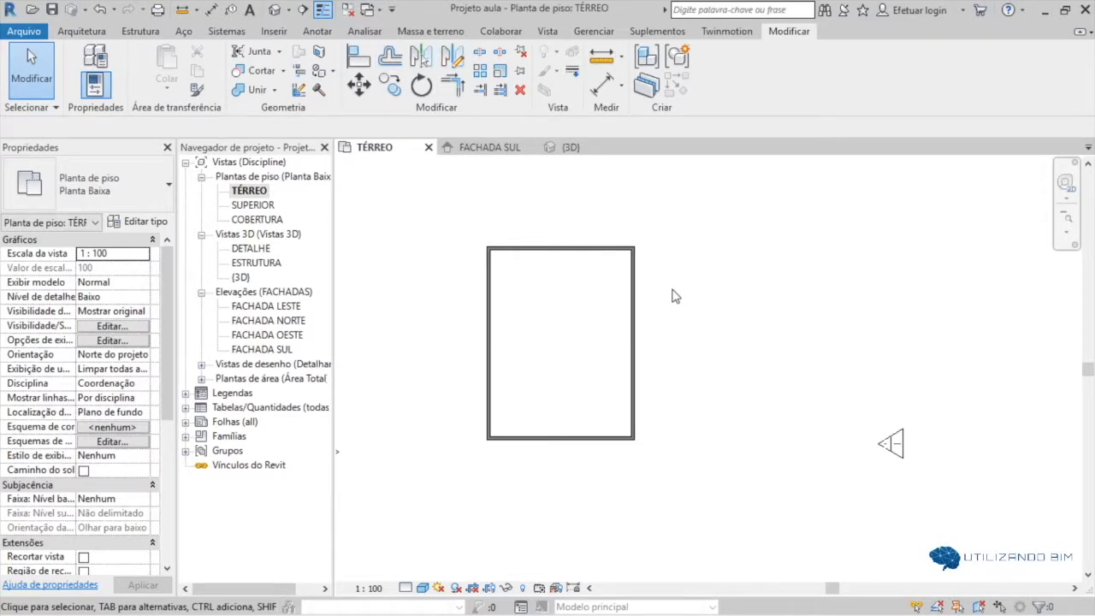
middle_drag(673, 294, 676, 296)
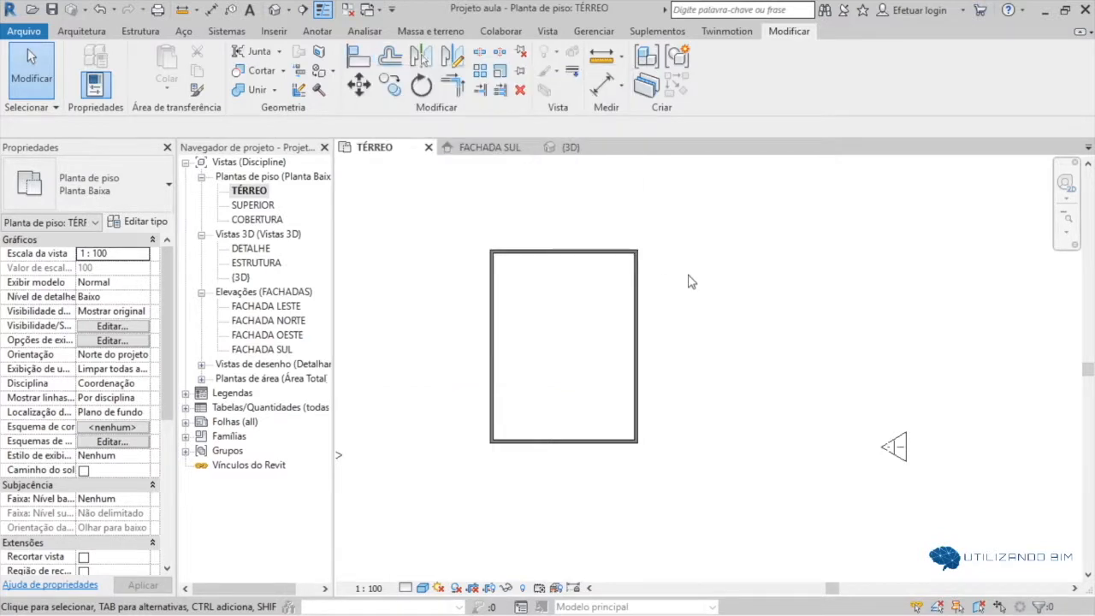
key(w)
key(a)
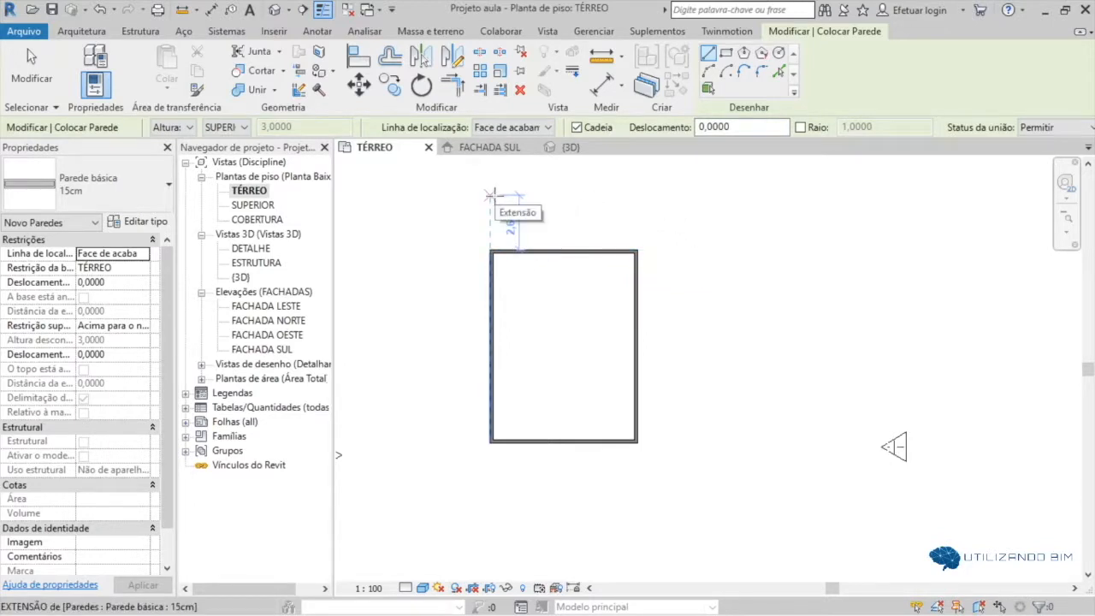
scroll(494, 196, up, 2)
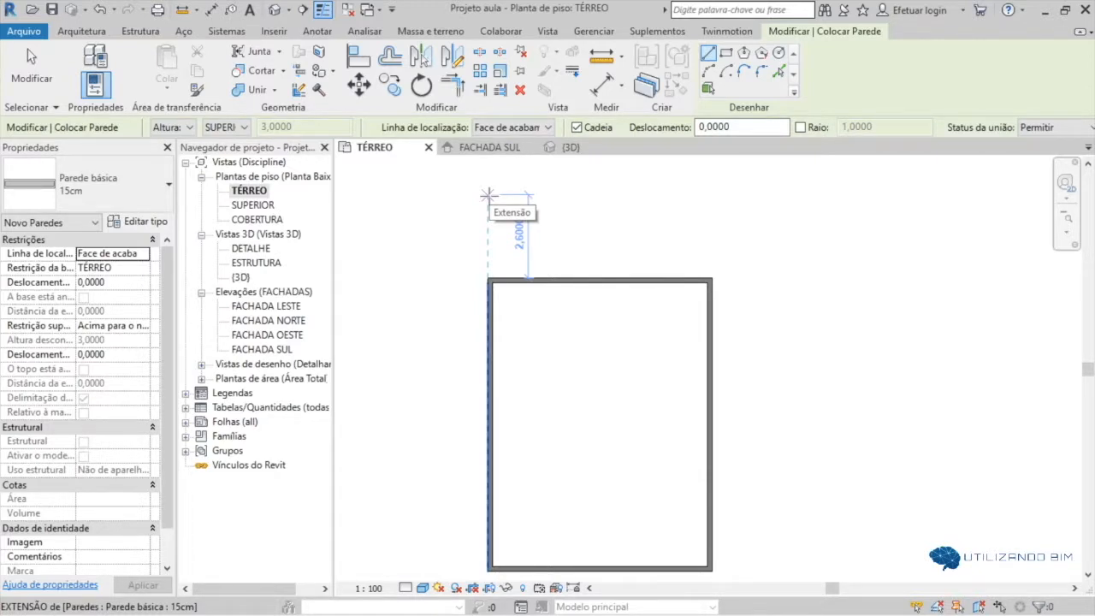
click(511, 198)
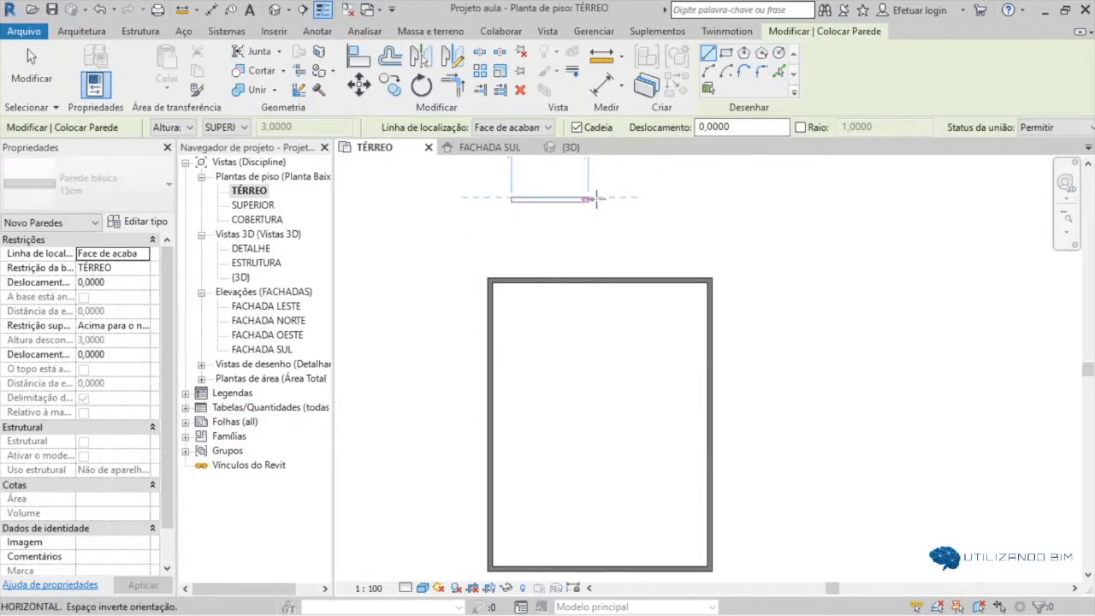
click(679, 198)
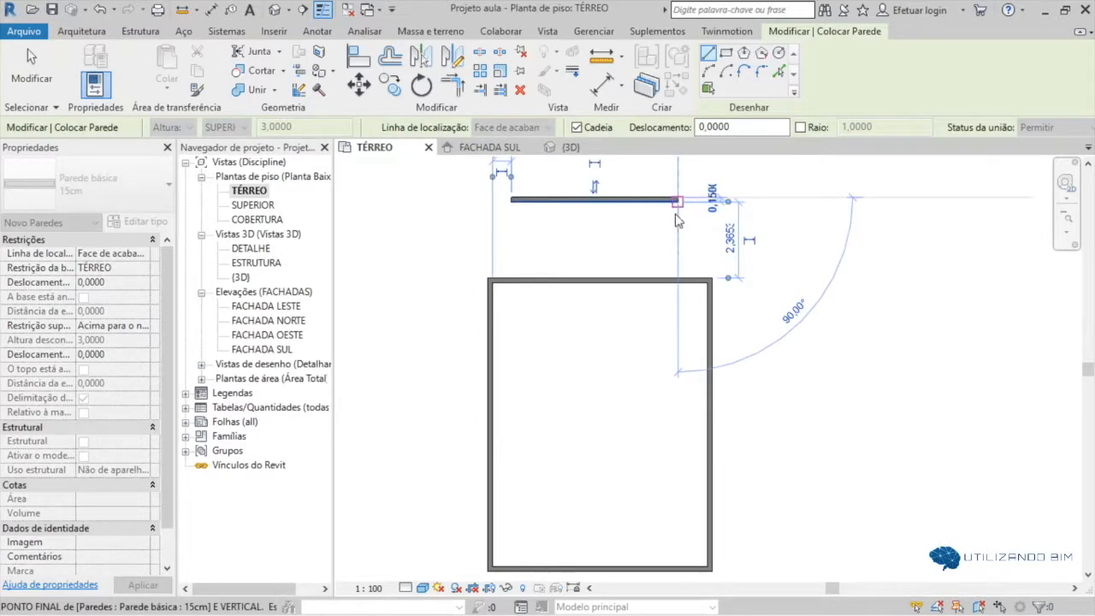
key(Escape)
key(Escape)
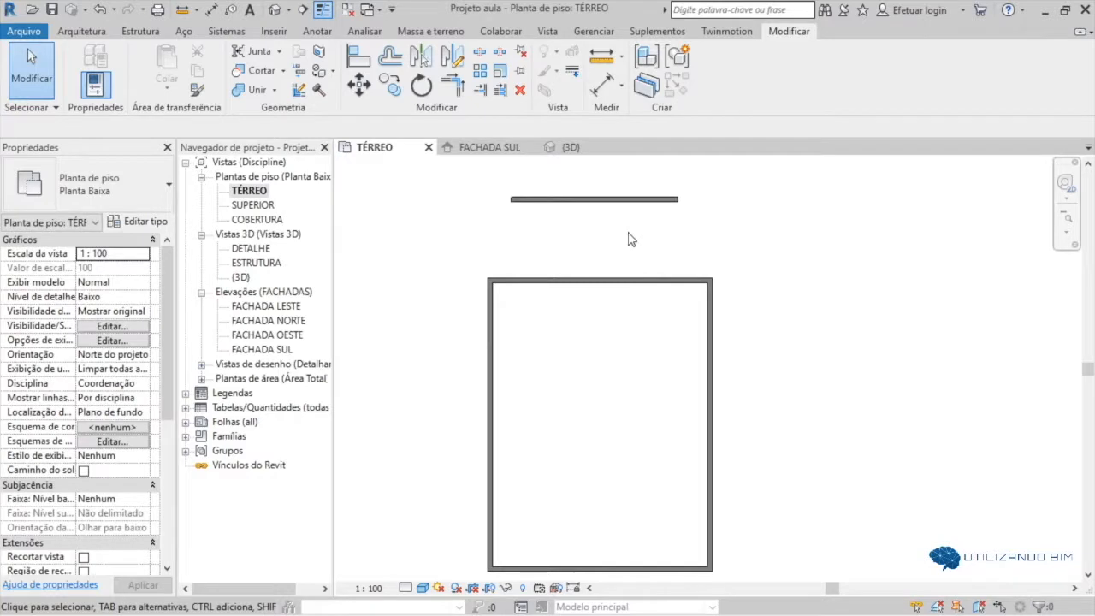
Align the right end of the upper wall with the outer face of the rectangle's right wall and lock the alignment.
key(l)
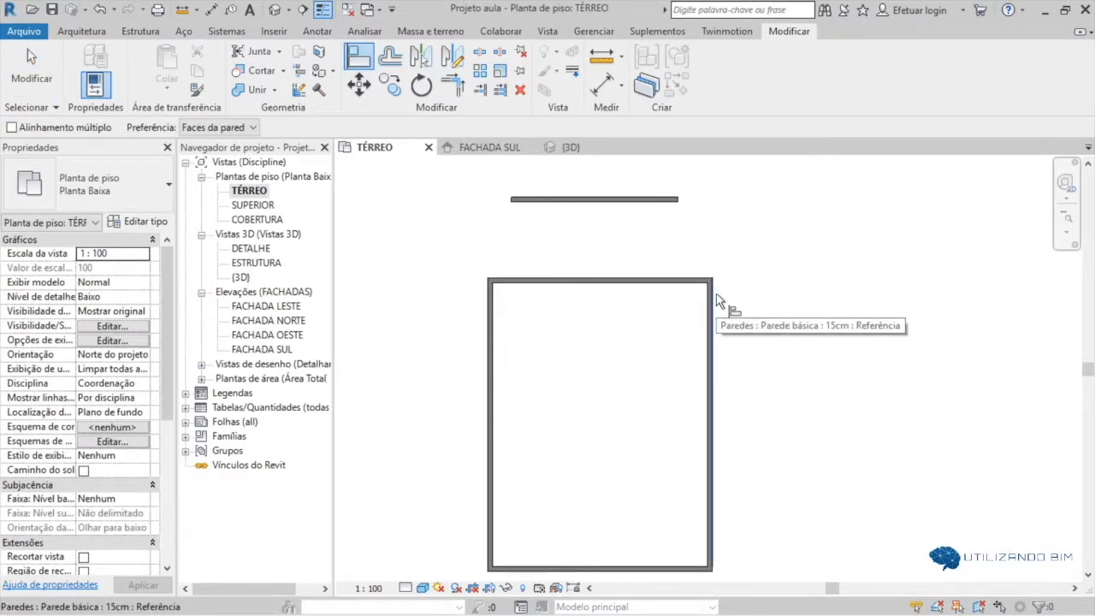
click(717, 300)
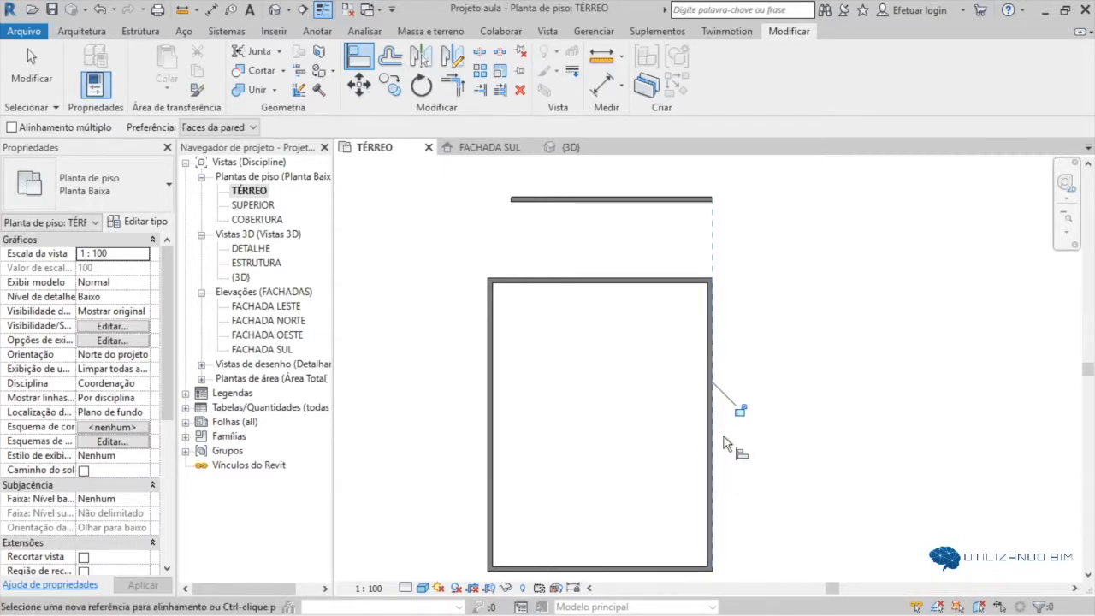
click(710, 413)
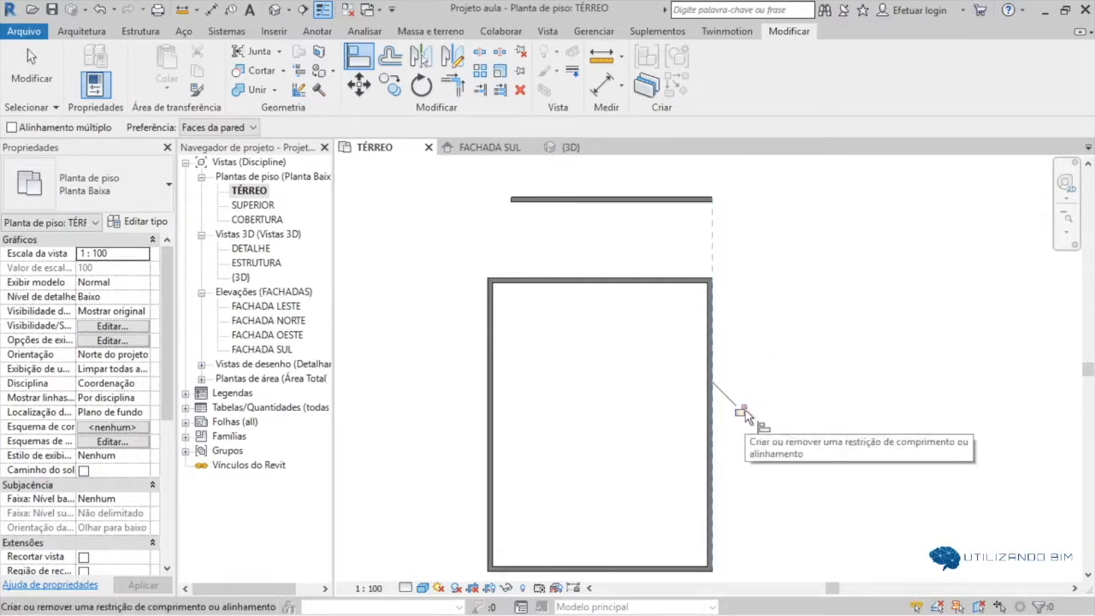
key(Escape)
key(Escape)
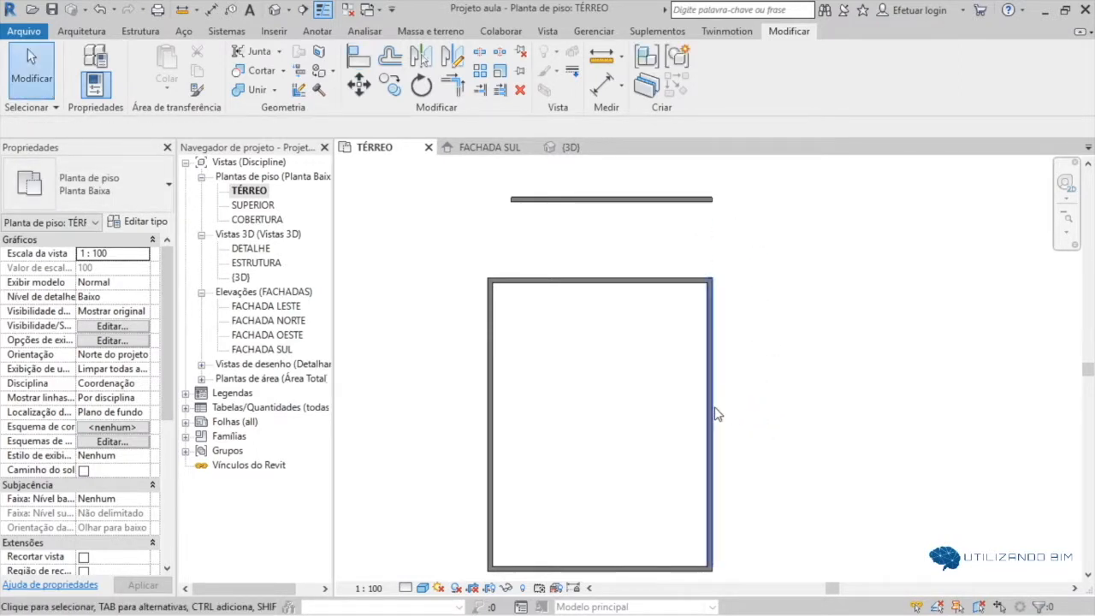
Move the rectangle's right wall by setting its distance from the left wall to 9 m.
click(706, 413)
scroll(711, 420, down, 2)
middle_drag(691, 454, 706, 391)
click(647, 513)
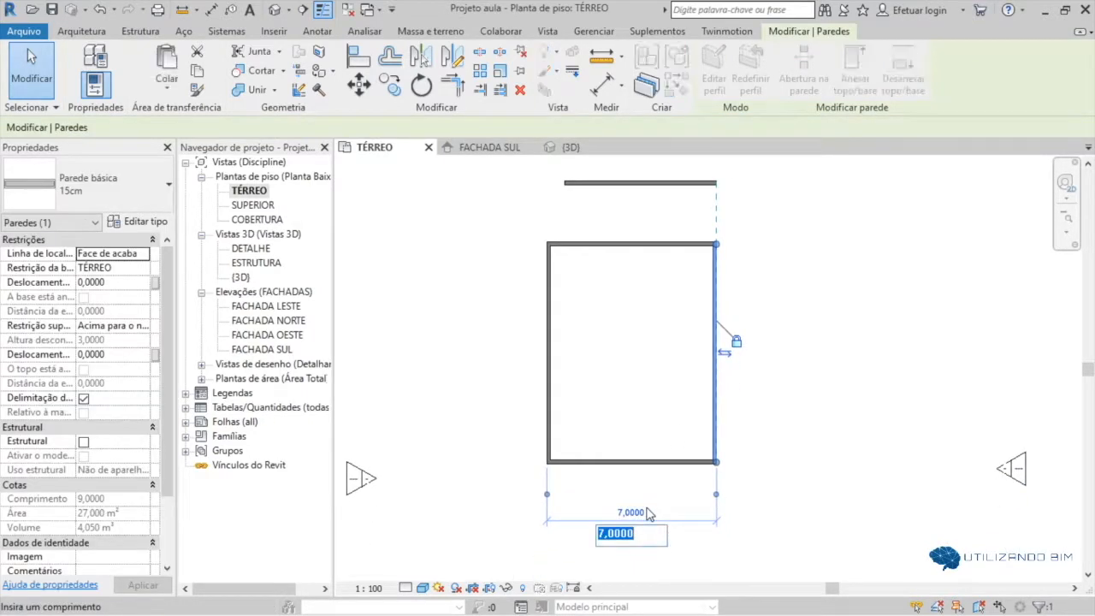
text(9)
key(Return)
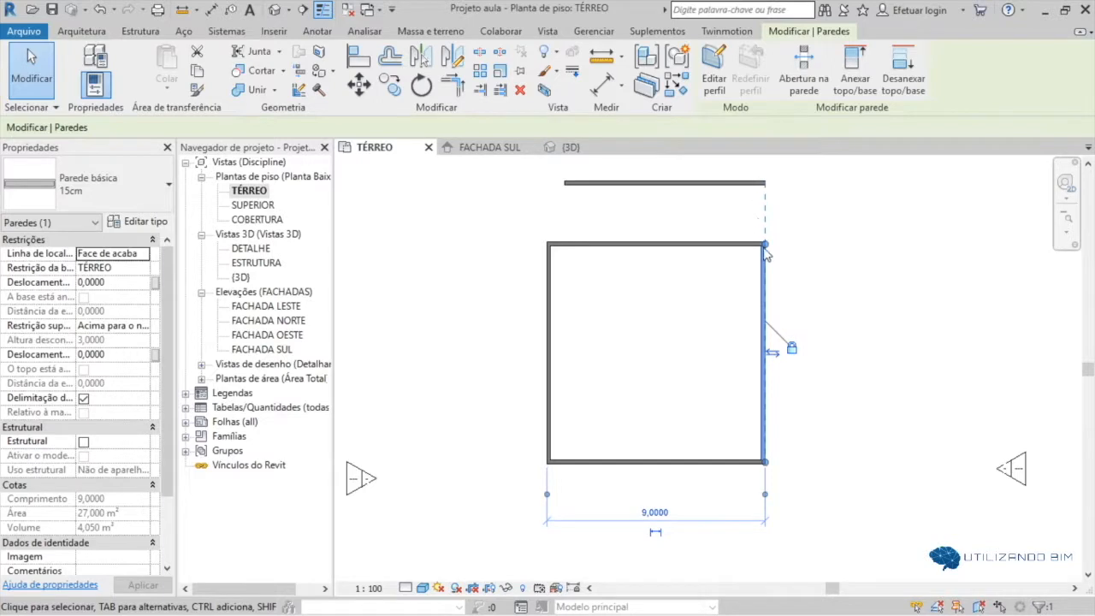
Unlock the alignment constraint on the rectangle's right wall and set its distance from the left wall to 8 m.
click(792, 349)
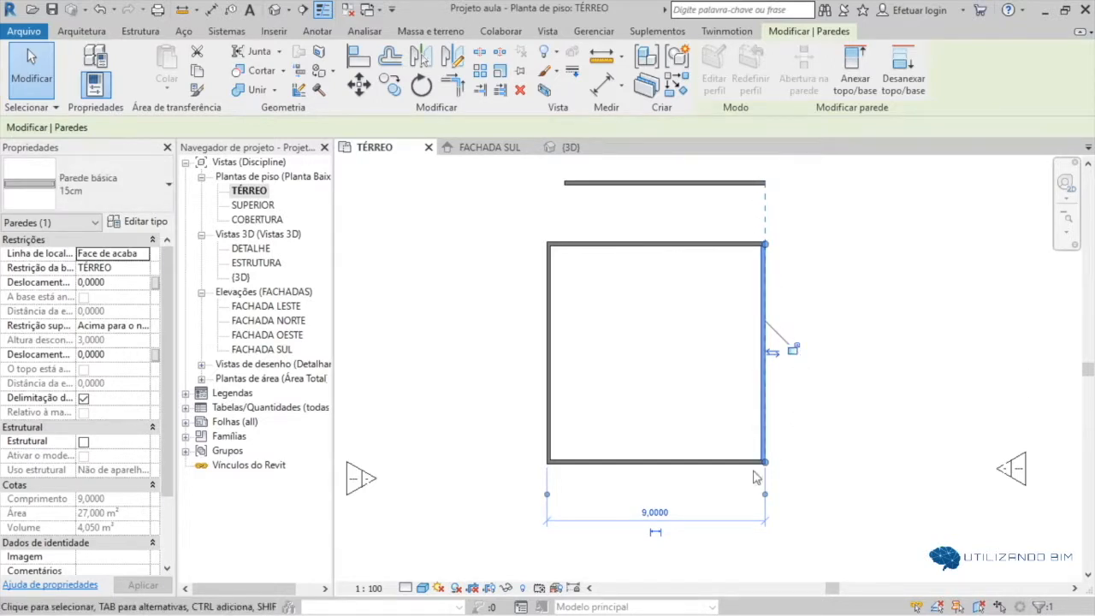
click(654, 513)
text(8)
key(Return)
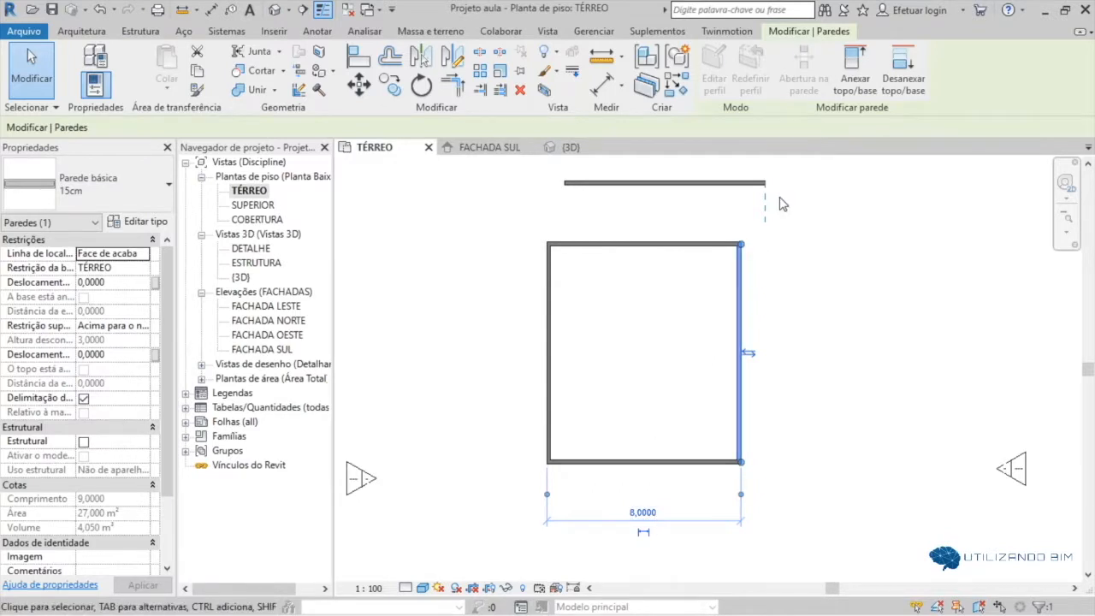
click(780, 202)
scroll(774, 195, up, 2)
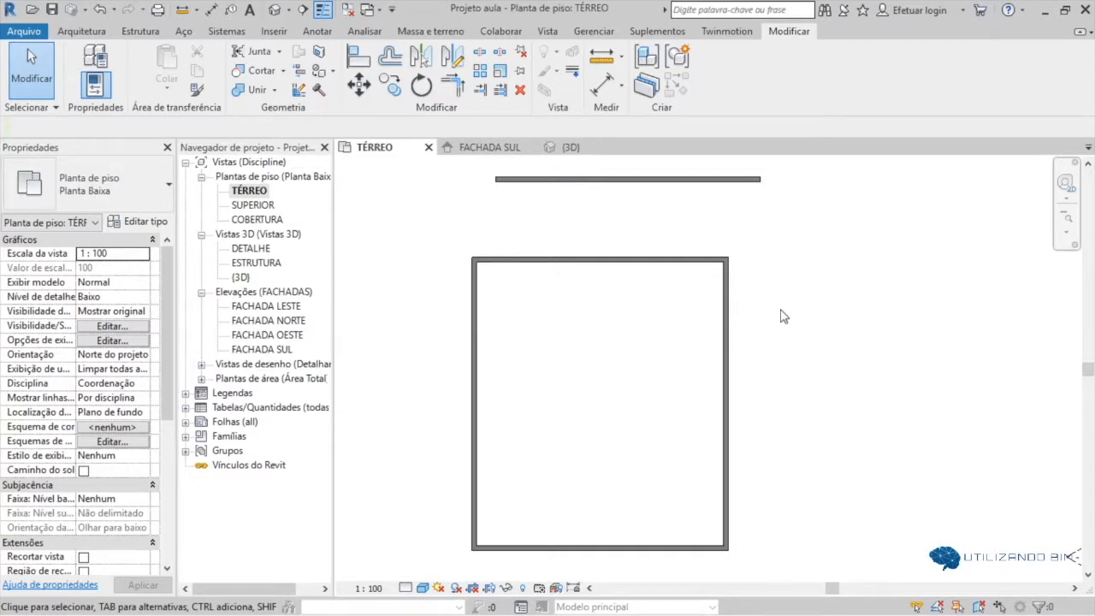
Offset copies of the straight upper wall by 1 m, one above it and one below it.
scroll(780, 316, down, 2)
mouse_move(691, 299)
middle_down()
mouse_move(589, 340)
mouse_move(572, 365)
middle_up()
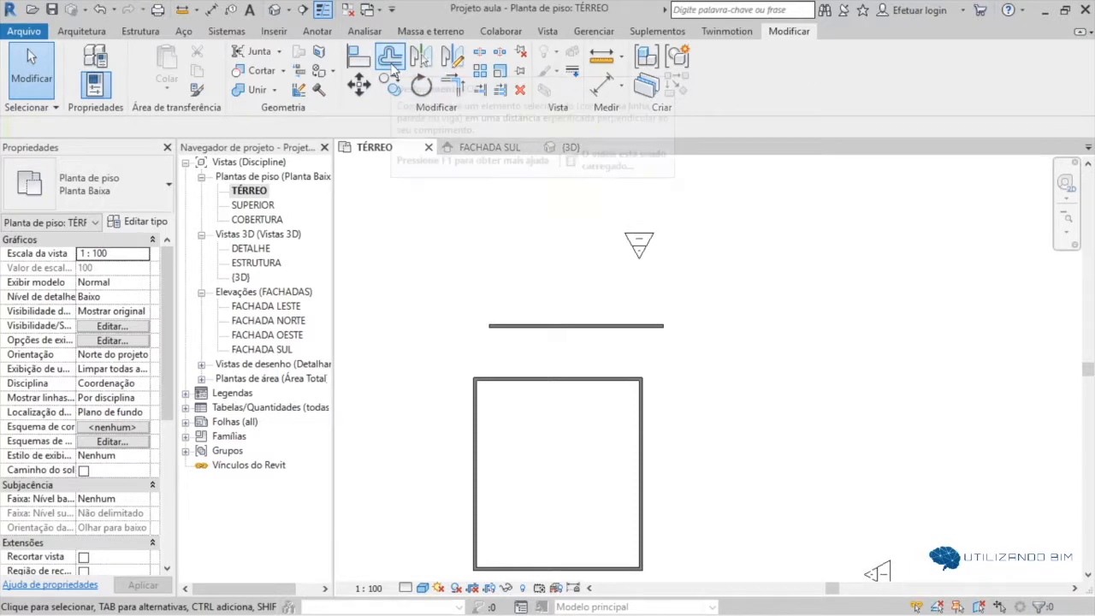
click(390, 59)
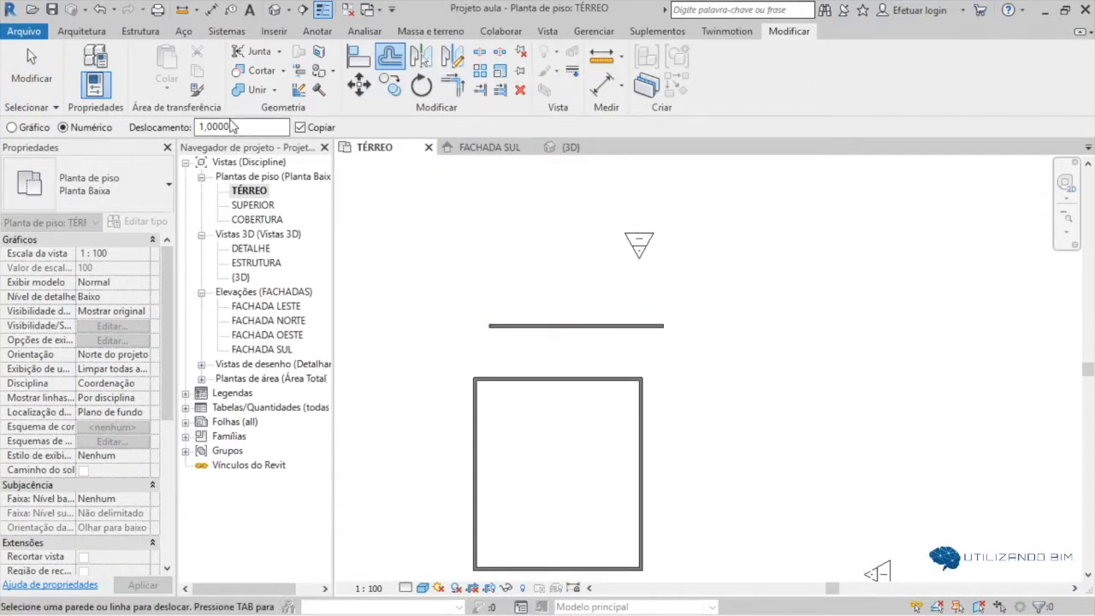
click(585, 332)
click(586, 339)
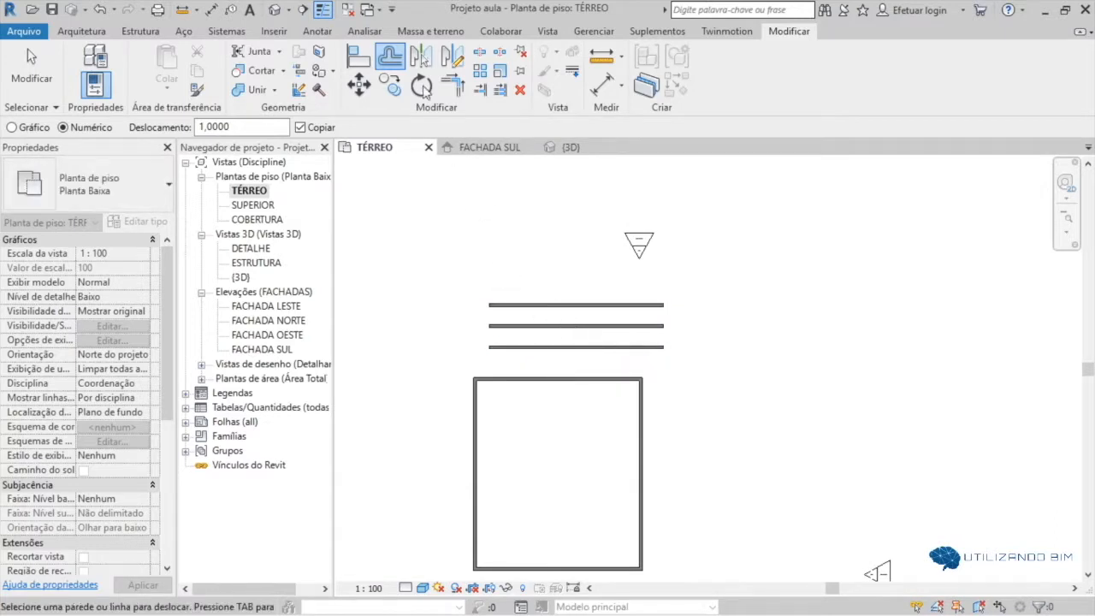
Mirror a copy of the lowest straight wall into the rectangle, using the rectangle's top wall as the axis.
click(421, 60)
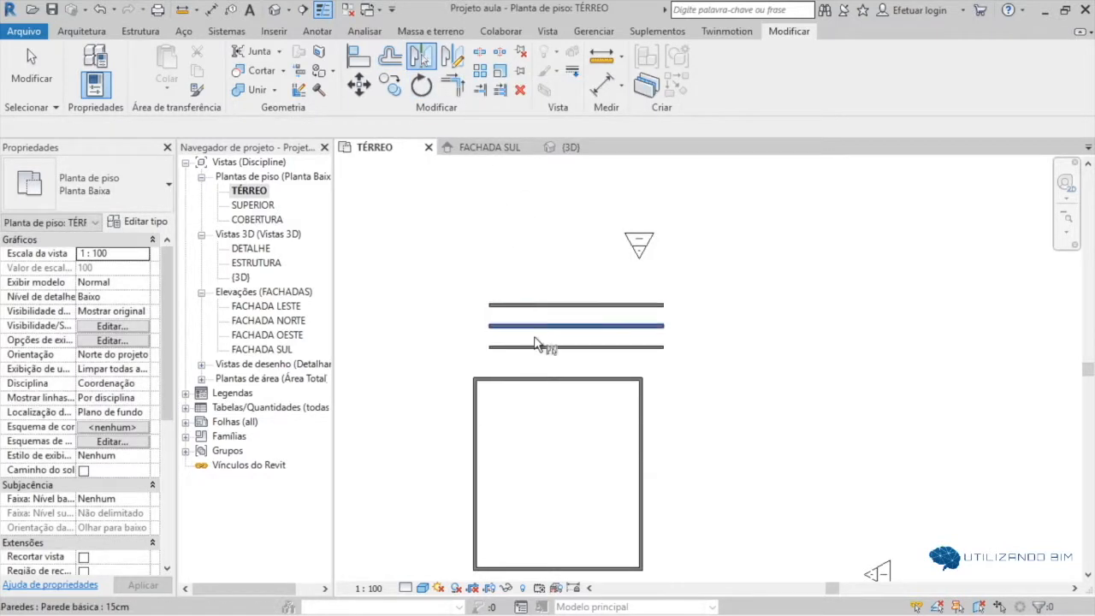
scroll(567, 376, up, 2)
click(570, 384)
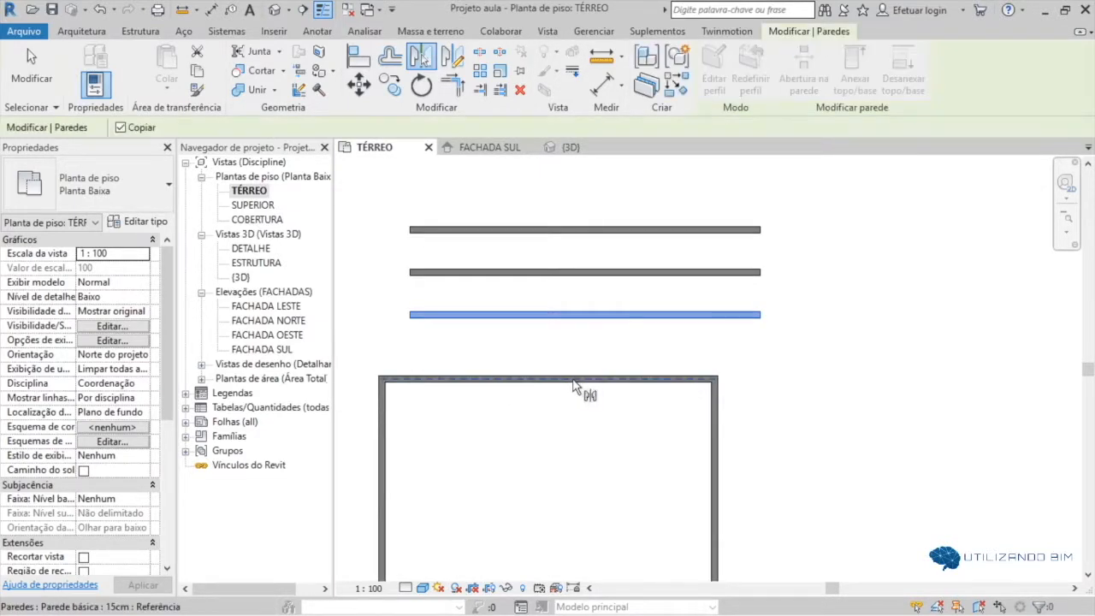
scroll(573, 384, up, 1)
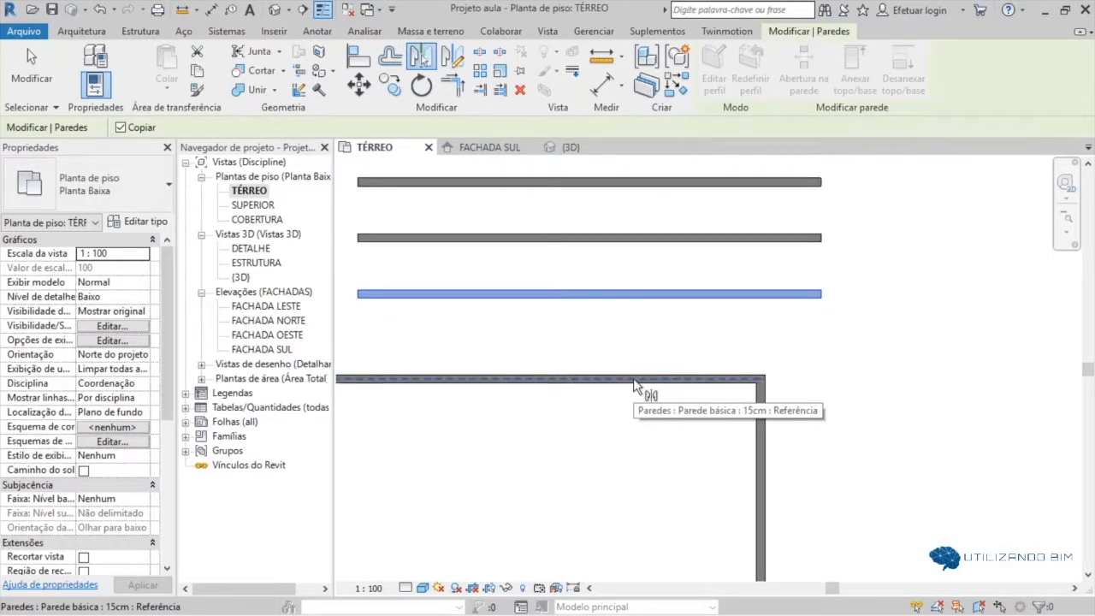
scroll(633, 385, down, 2)
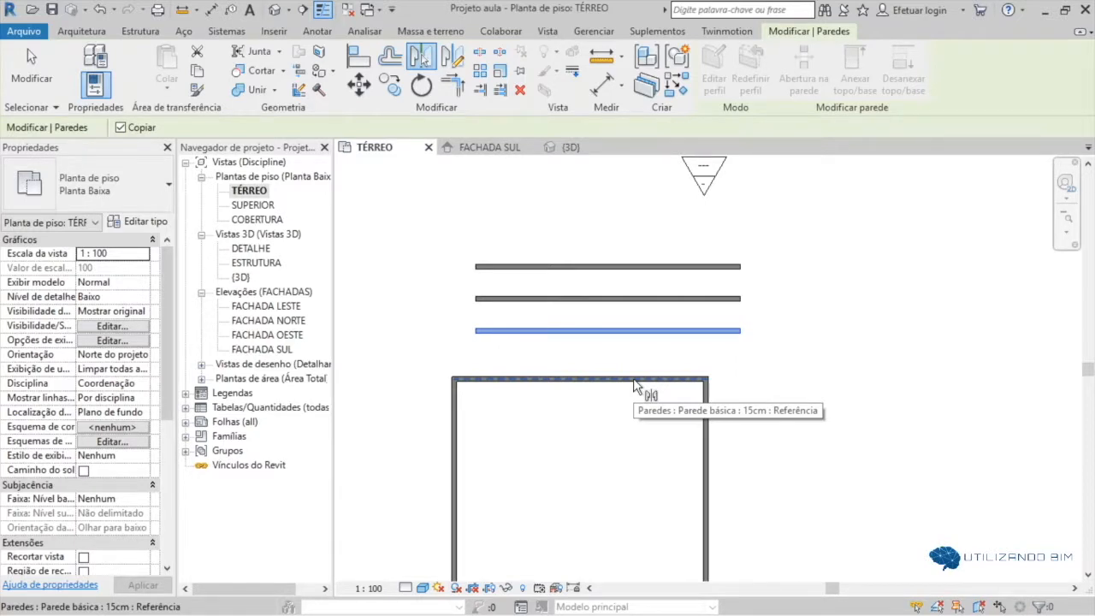
click(634, 383)
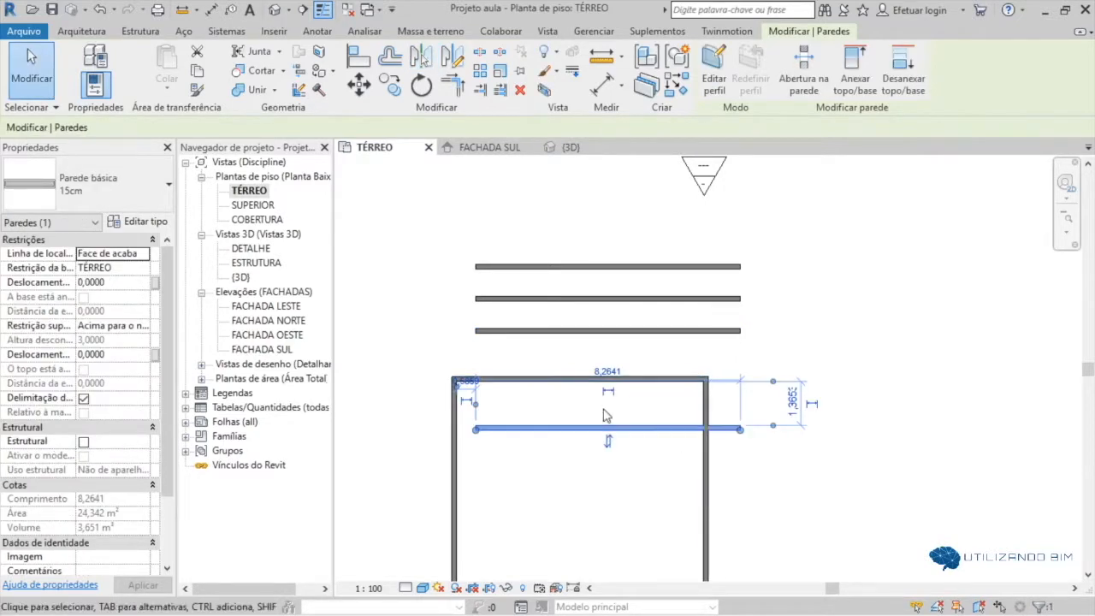
click(576, 479)
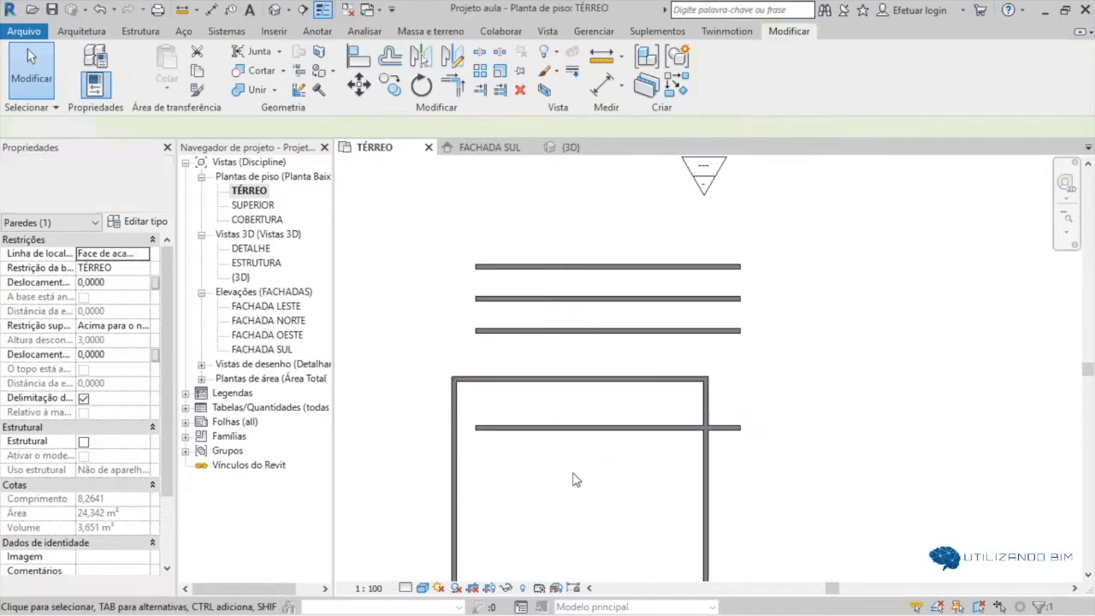
Mirror a copy of the rectangle's four walls about a vertical axis drawn to the right of the rectangle.
click(458, 61)
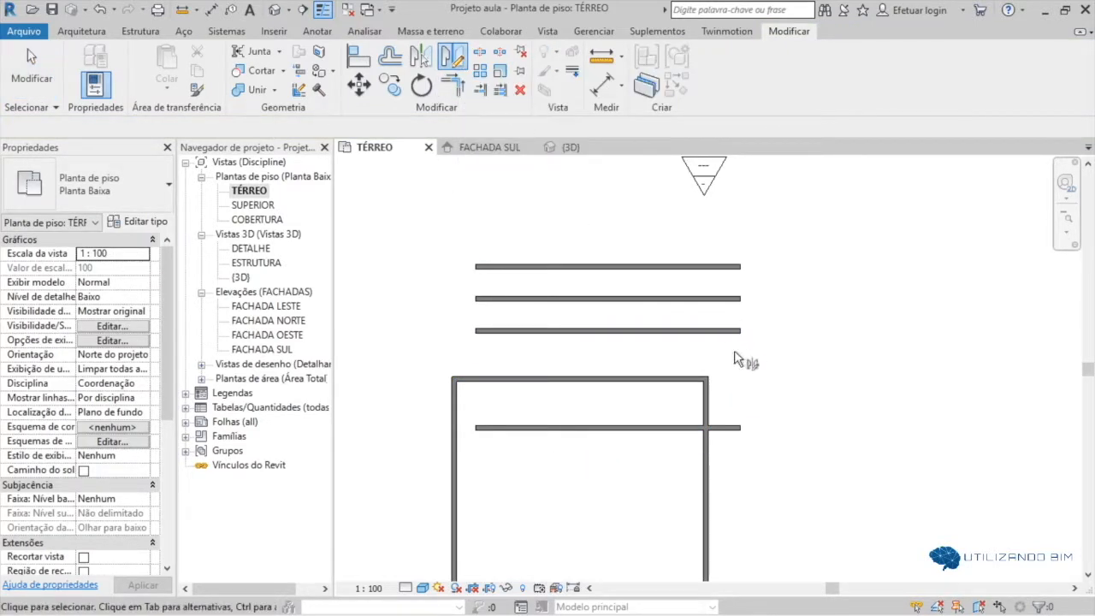
scroll(764, 380, down, 2)
middle_drag(843, 372, 721, 293)
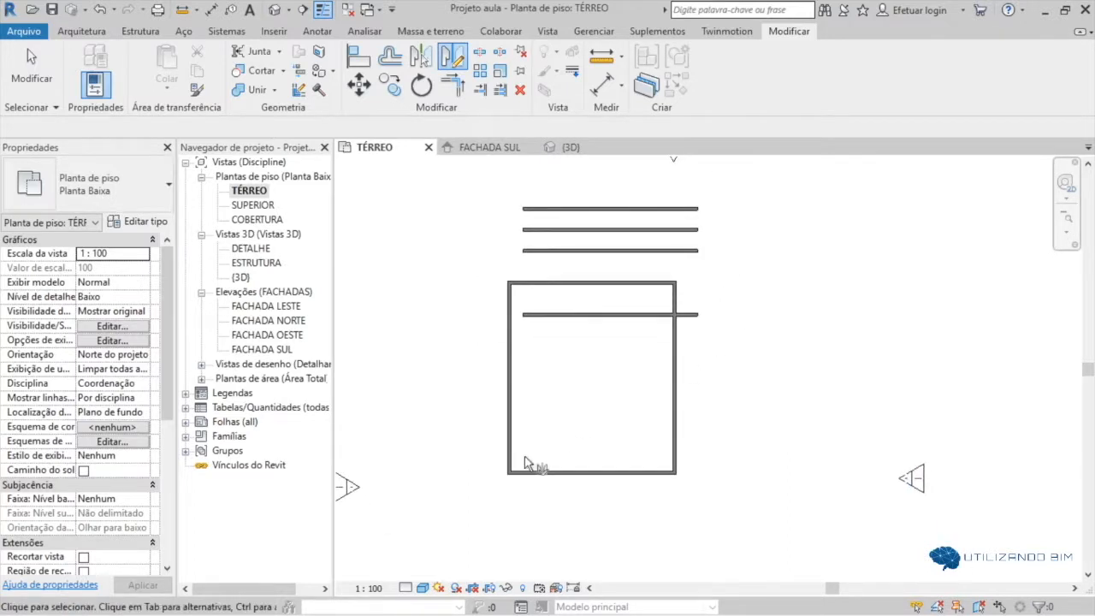
drag(469, 504, 693, 265)
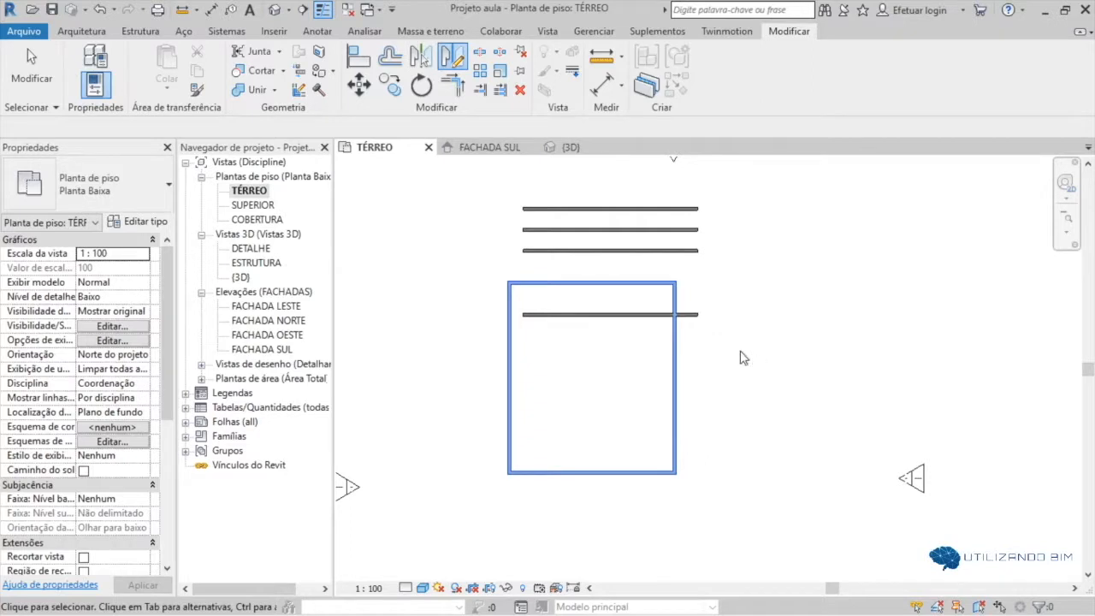
click(738, 281)
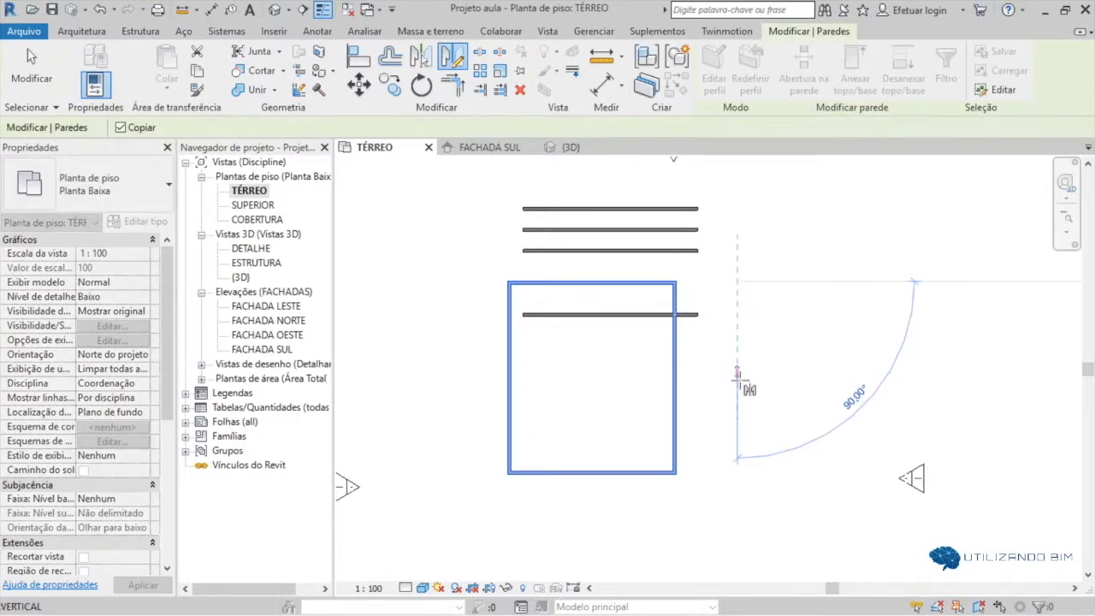
click(737, 462)
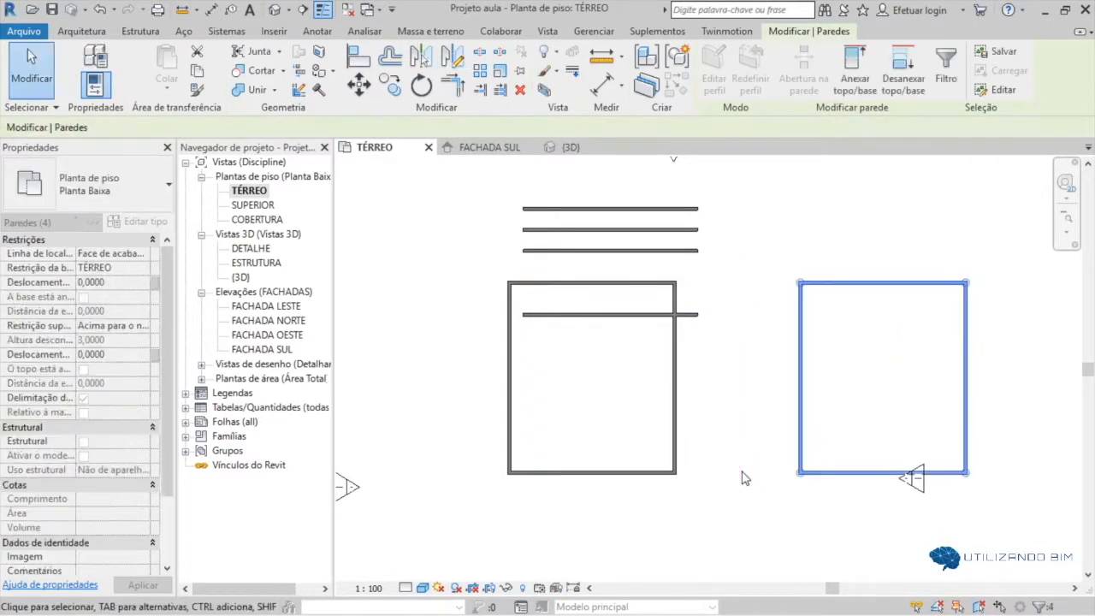
click(731, 358)
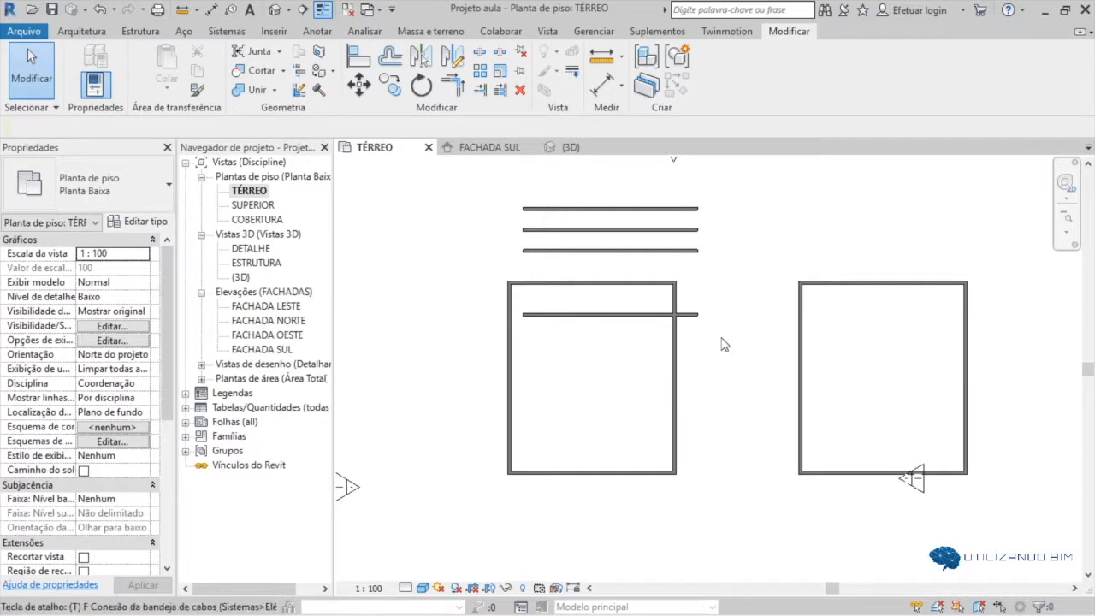
Trim/extend the horizontal wall crossing the original rectangle into a corner with the upper part of the mirrored rectangle's left wall.
key(t)
key(r)
click(687, 316)
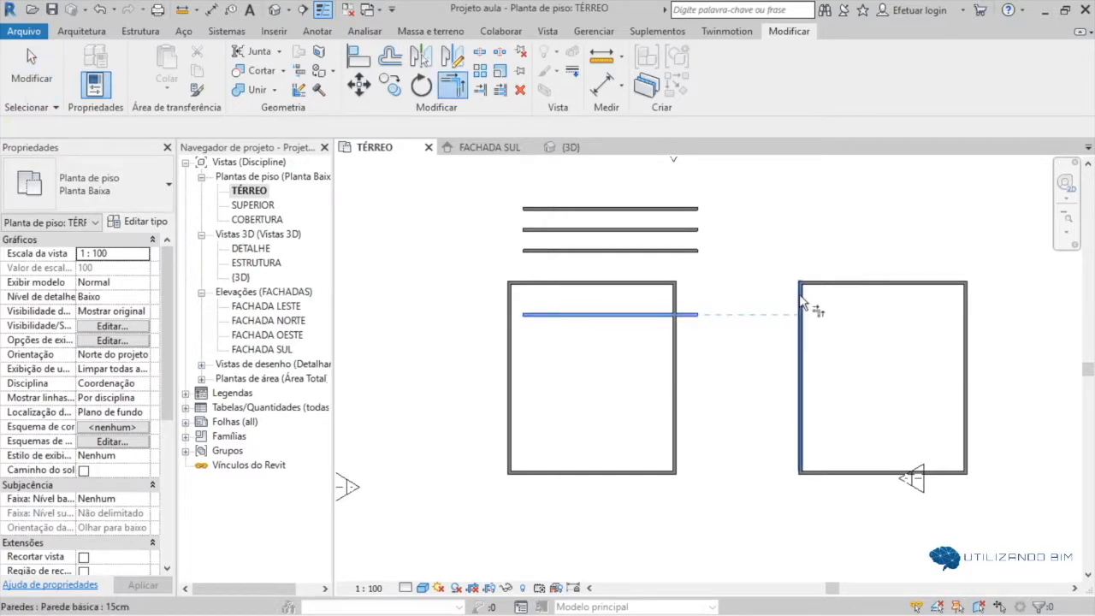
click(801, 301)
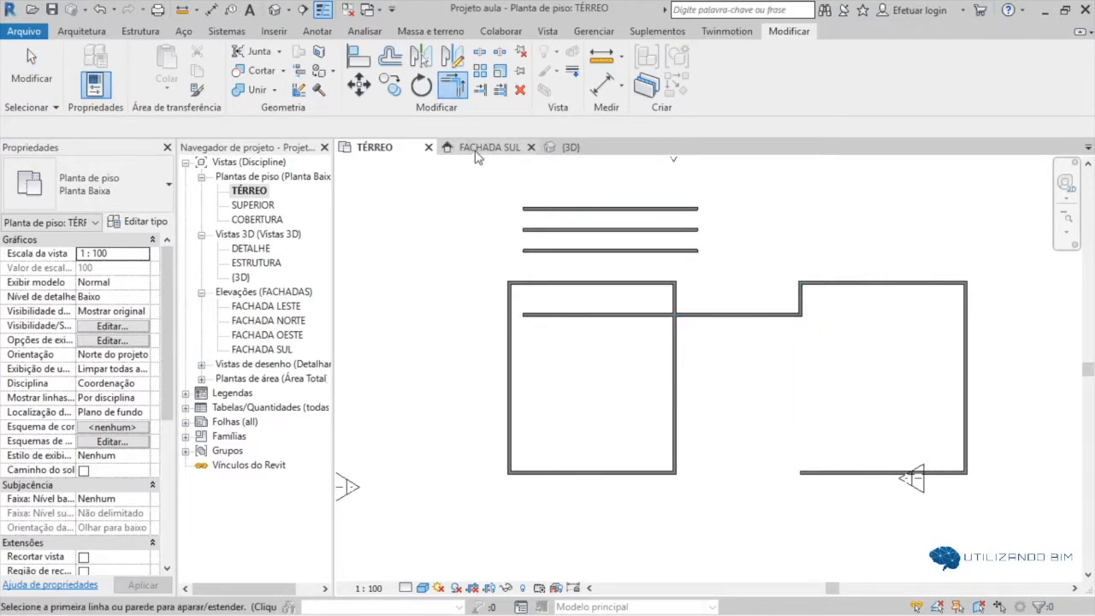
Extend the right ends of the three parallel upper walls to the mirrored rectangle's left wall line using Trim/Extend Multiple Elements.
click(499, 91)
scroll(792, 291, up, 2)
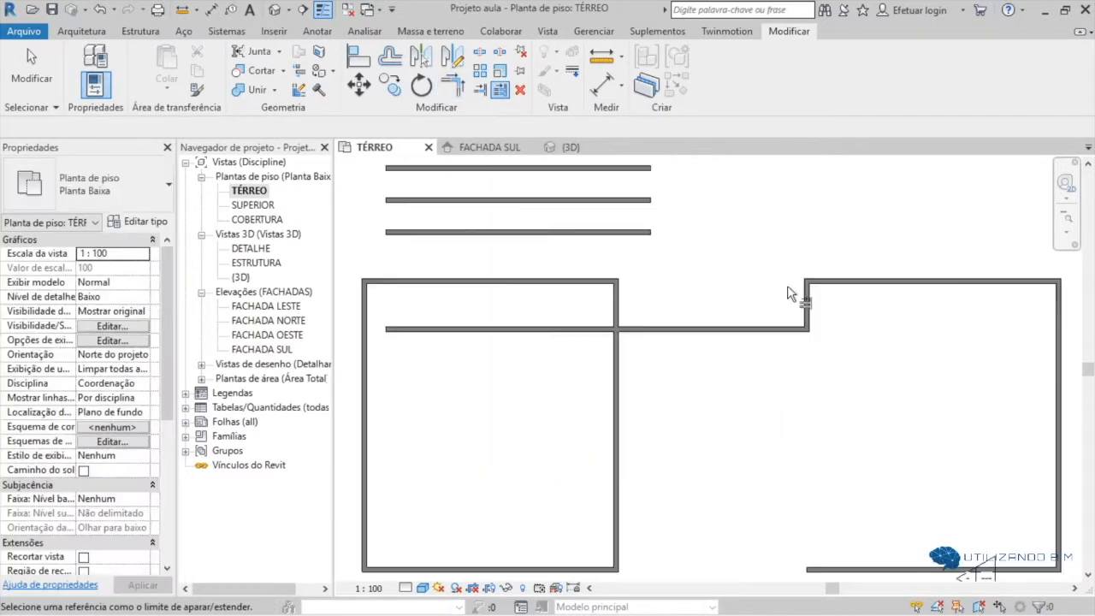
click(813, 391)
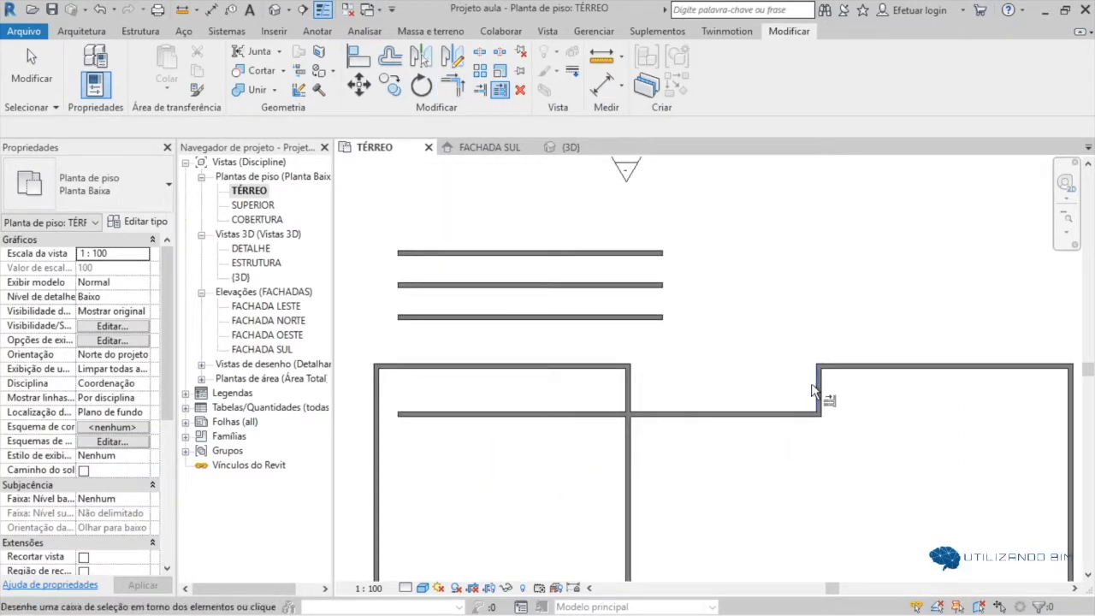
click(654, 317)
click(646, 287)
click(647, 253)
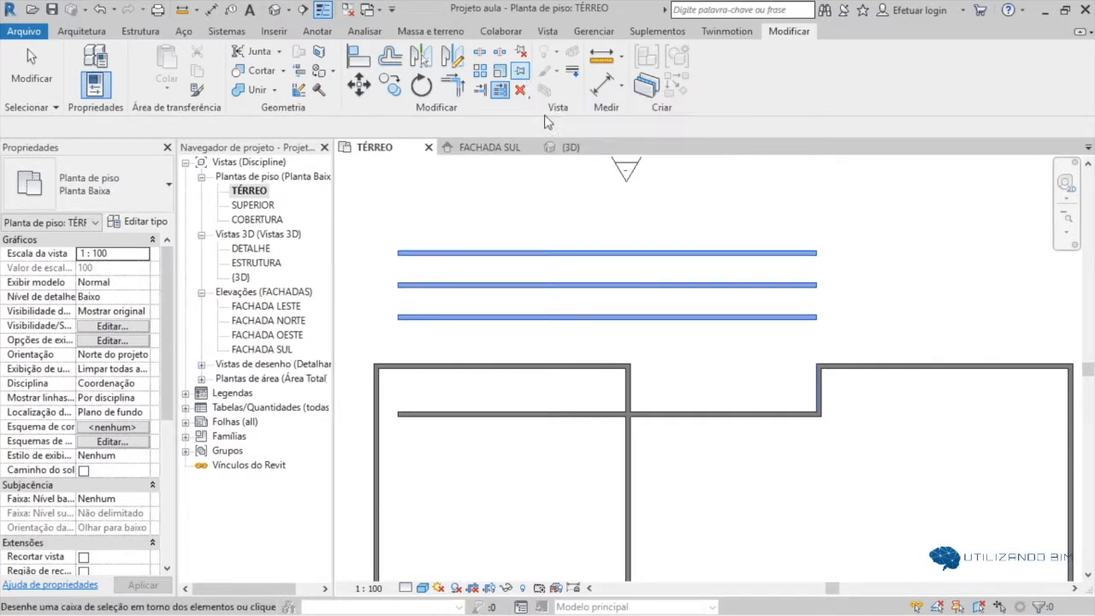
key(Escape)
key(Escape)
Pin the topmost wall and try to move it about 1.1 m upward.
click(613, 257)
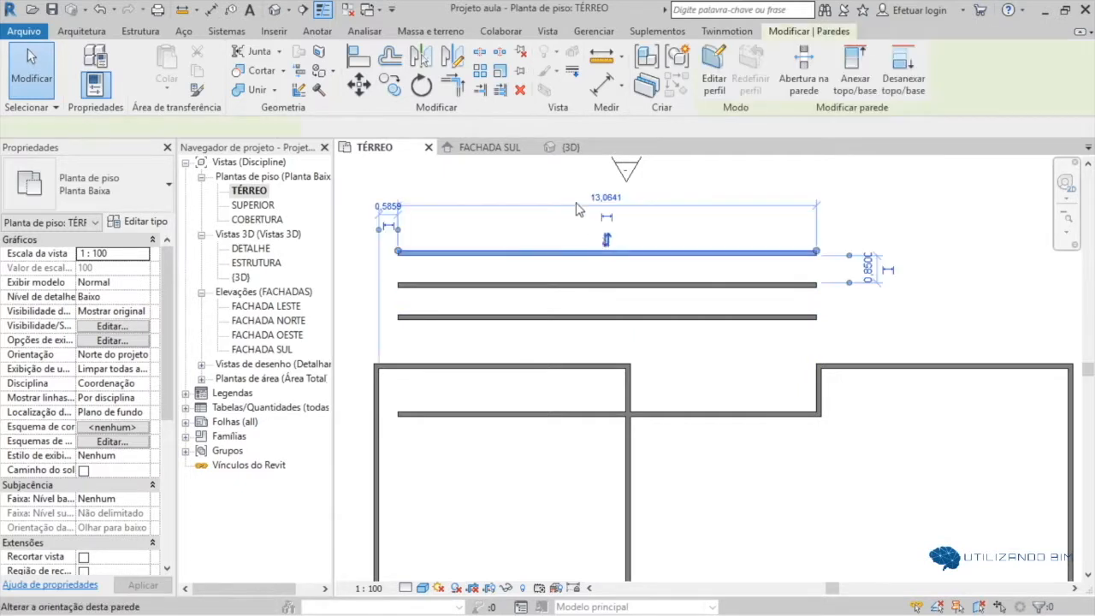
key(m)
key(v)
click(648, 261)
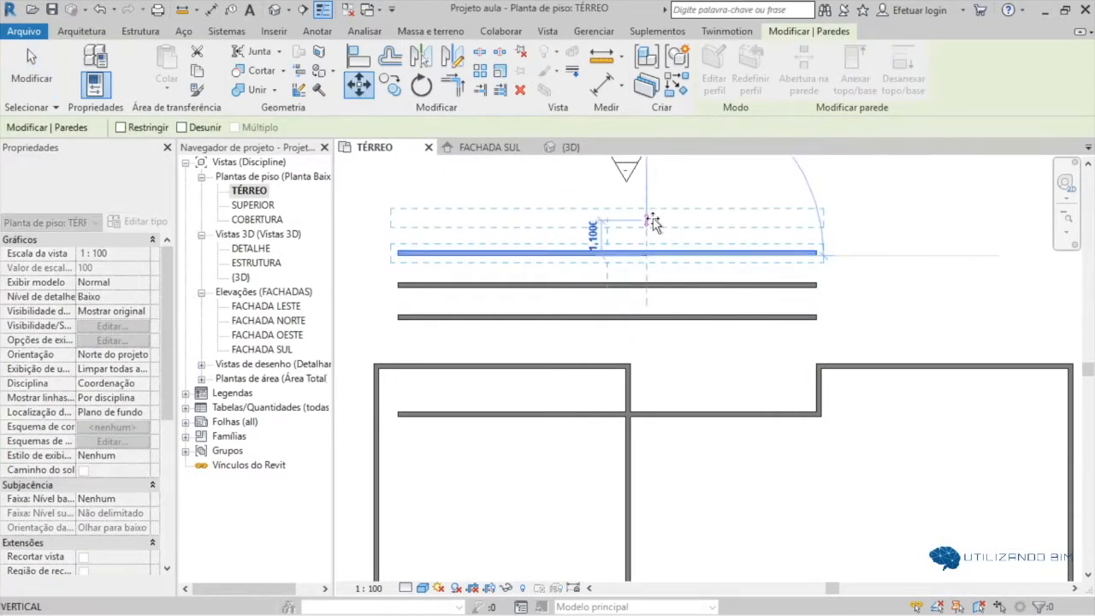
click(652, 220)
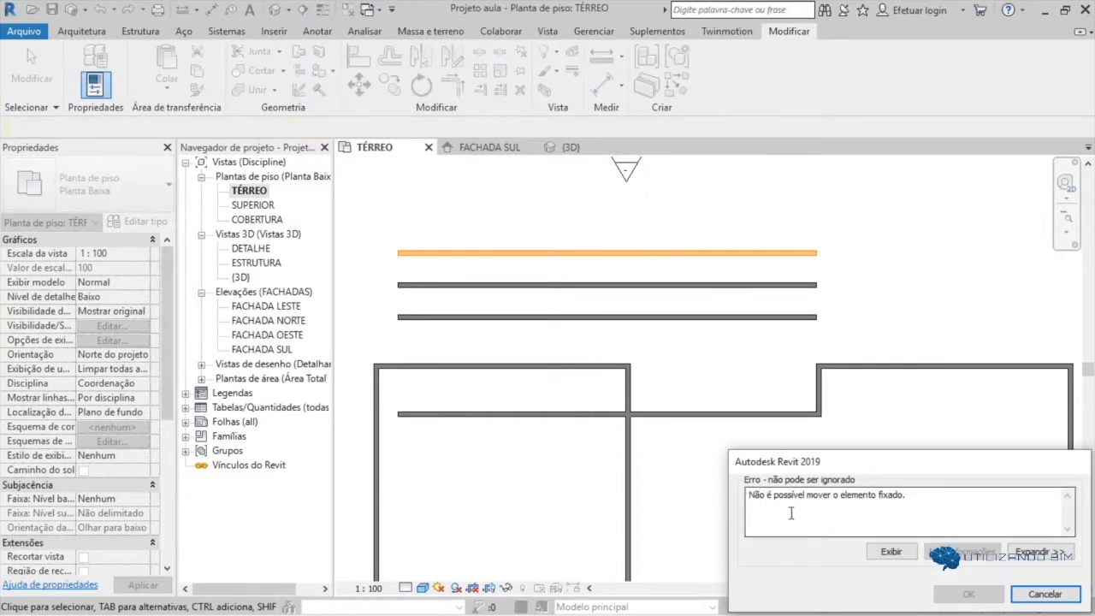
click(1045, 594)
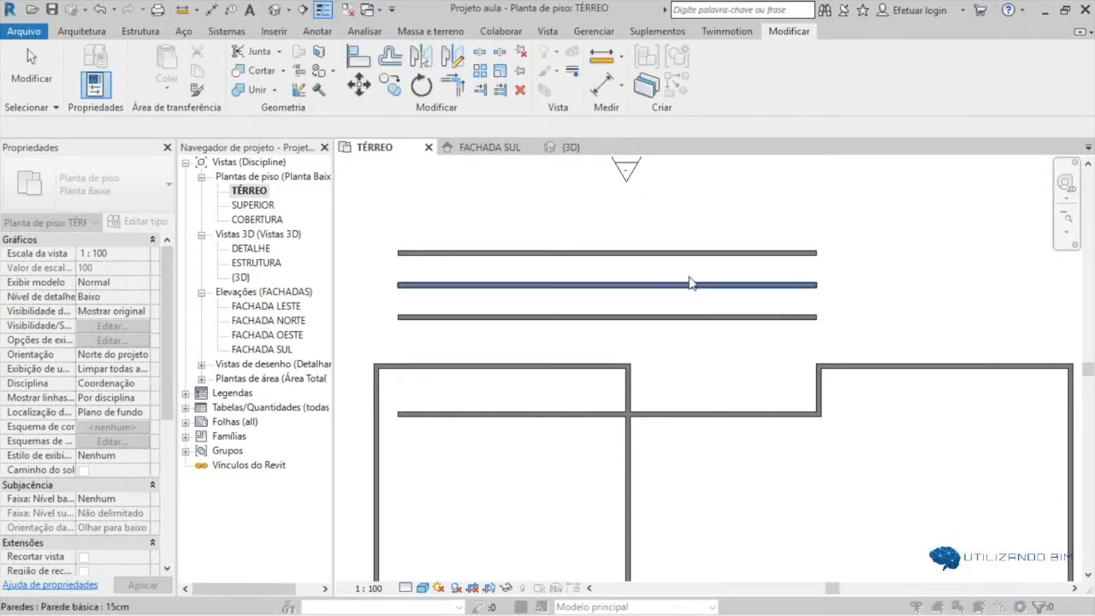
Unpin the topmost wall and clear the selection.
click(645, 255)
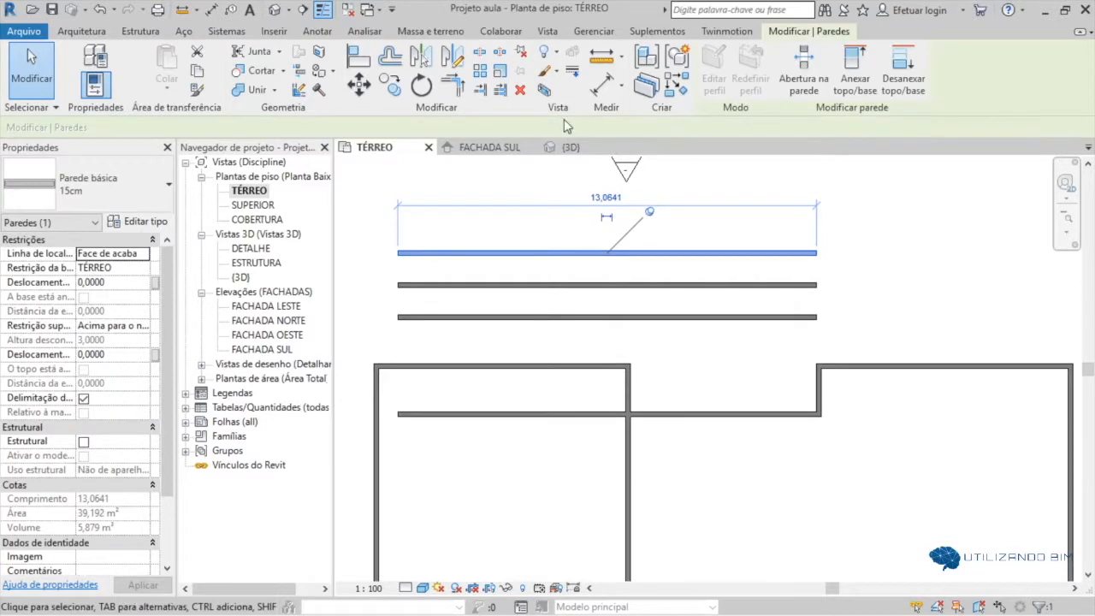
click(524, 57)
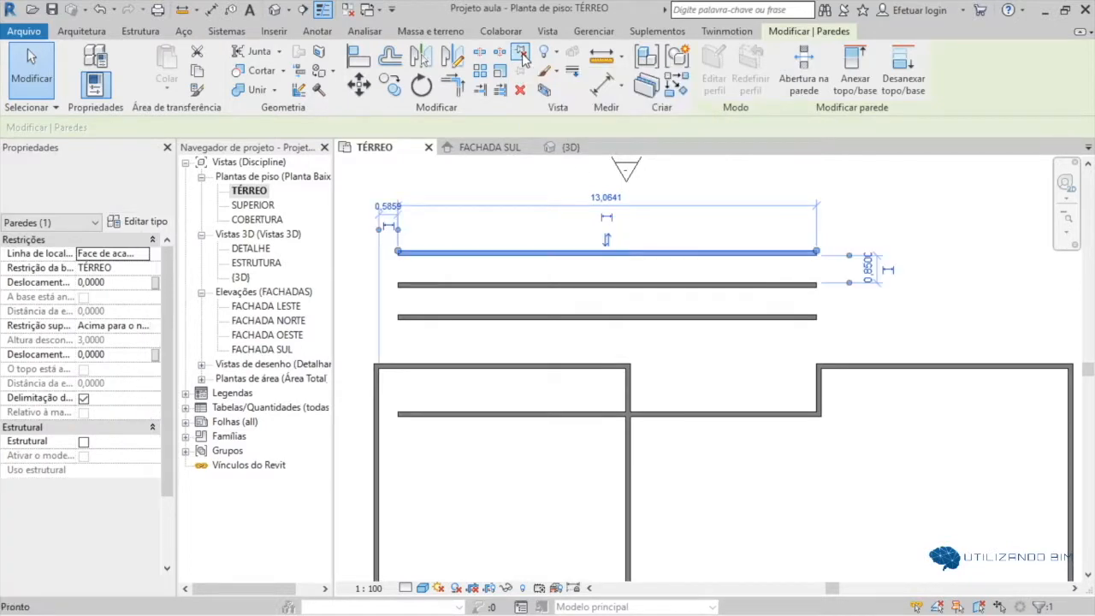
click(564, 207)
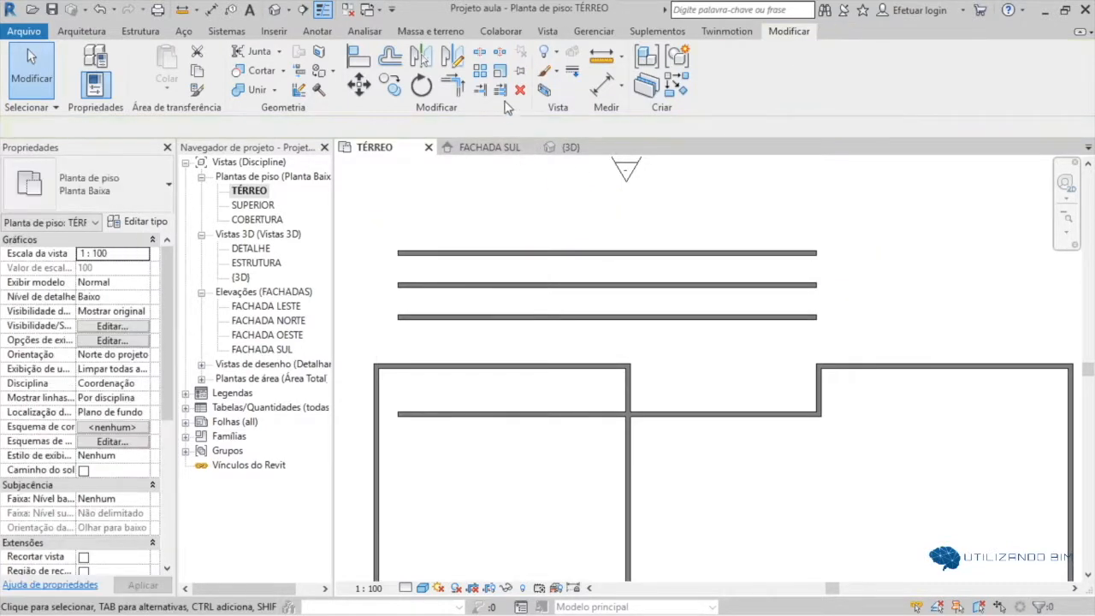
Split the topmost wall about 5.6 m from its left end and check each piece by selecting it.
click(481, 54)
click(579, 253)
key(Escape)
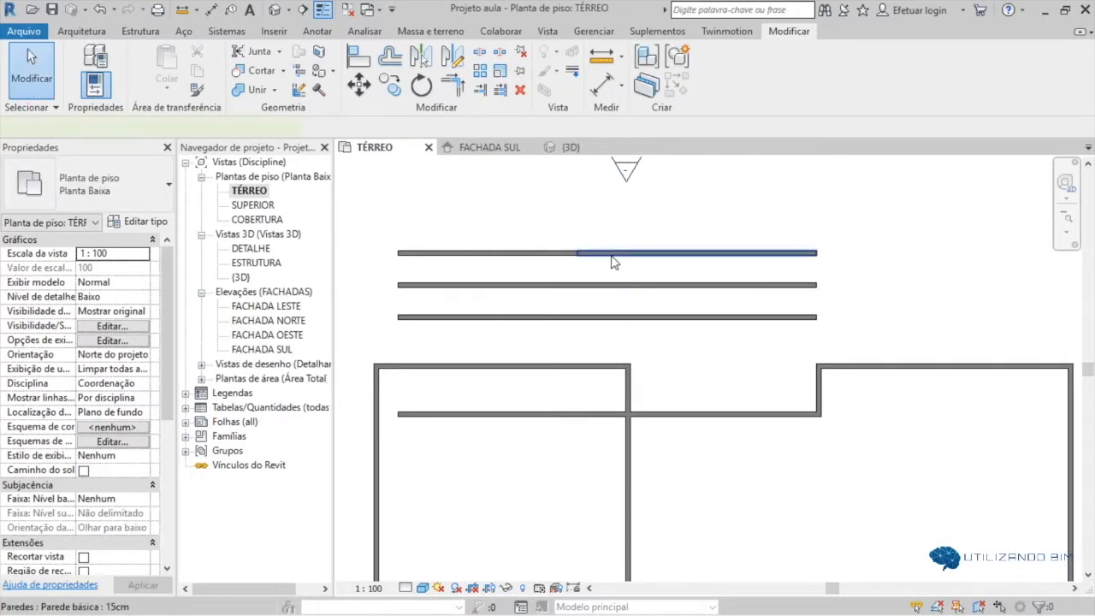
click(614, 254)
click(537, 252)
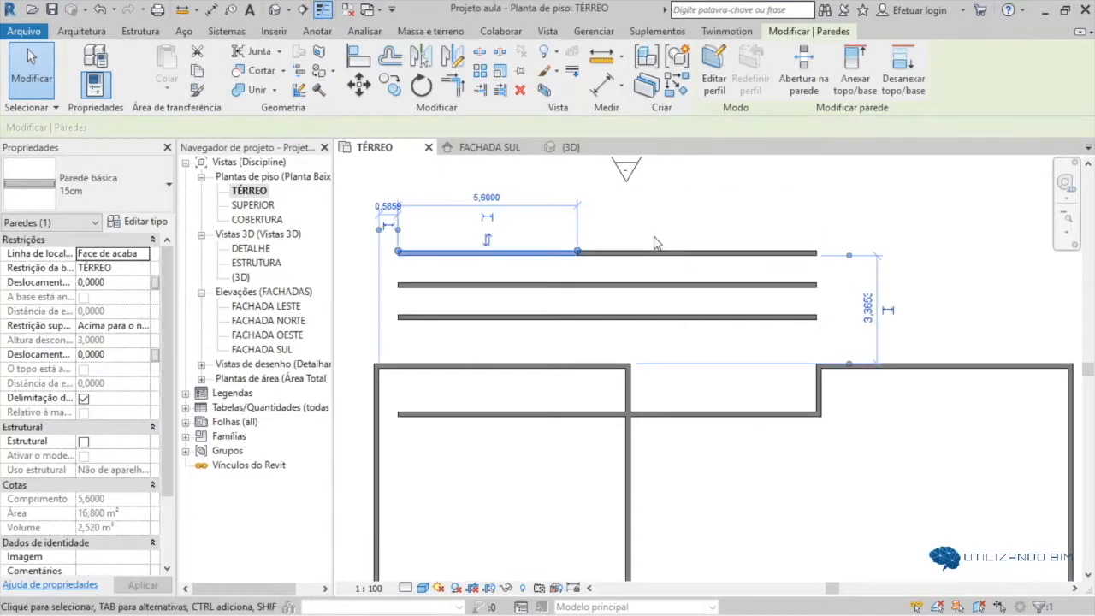
click(646, 238)
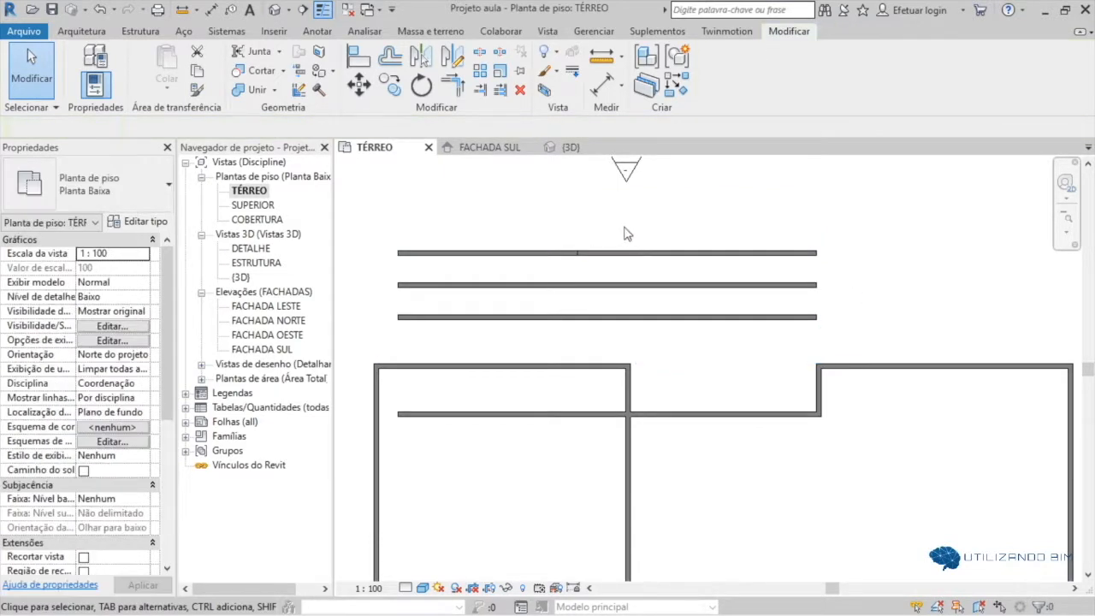
Split the topmost wall's right-hand piece with a 0.2 m gap about 2.9 m from its right end.
click(502, 54)
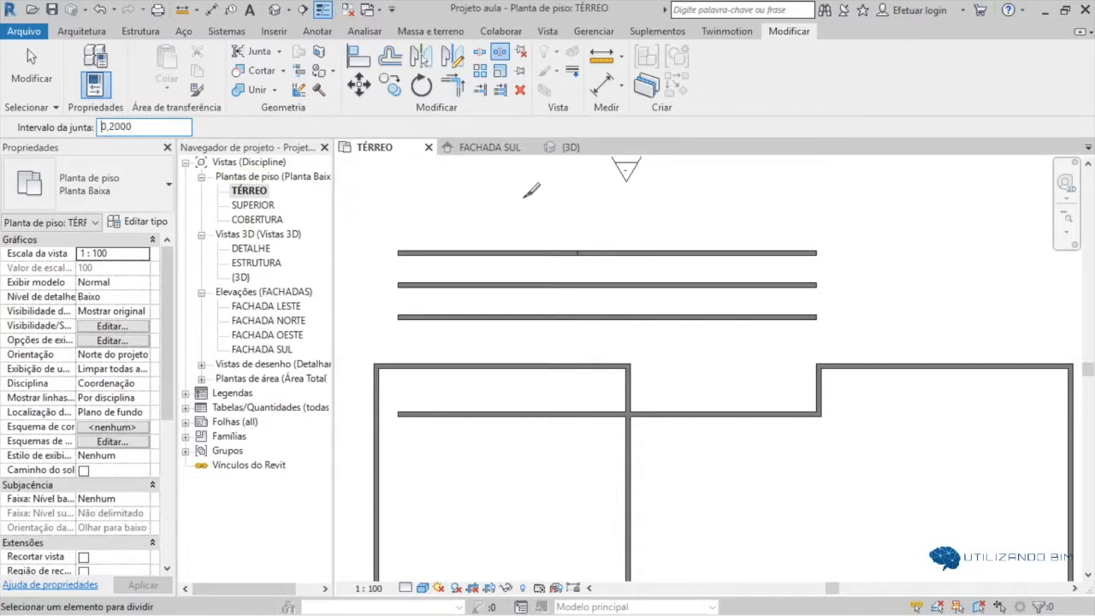
click(720, 253)
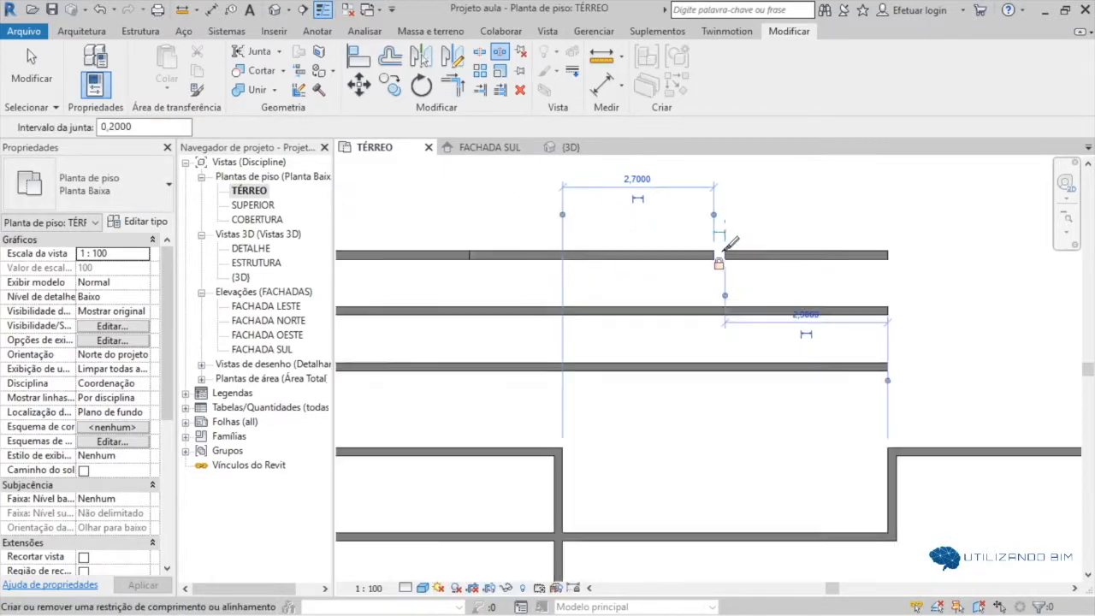
scroll(725, 245, up, 4)
scroll(725, 285, down, 5)
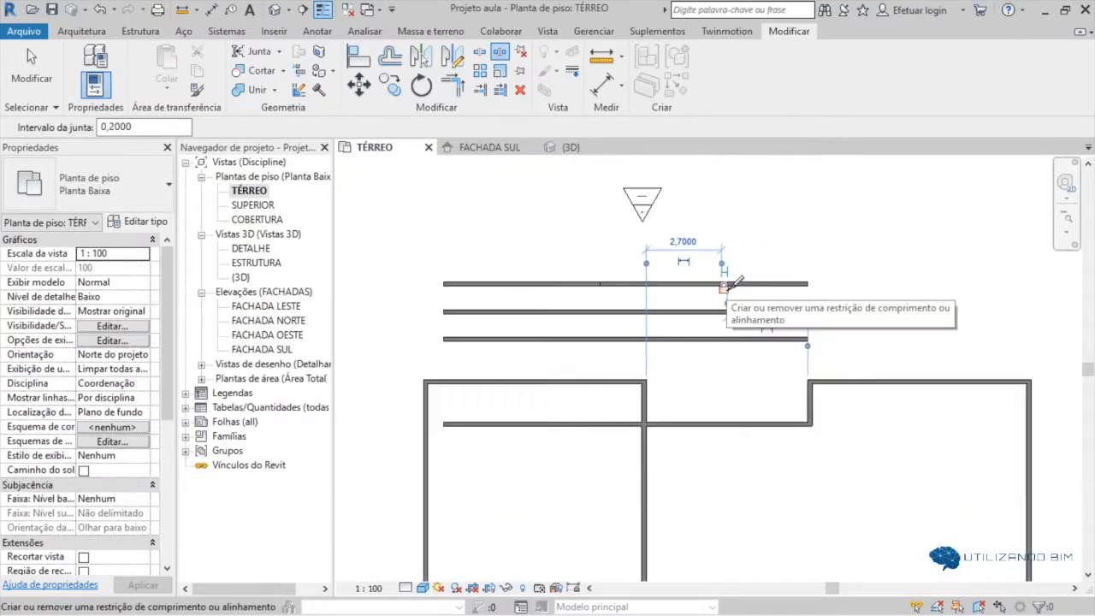
key(Escape)
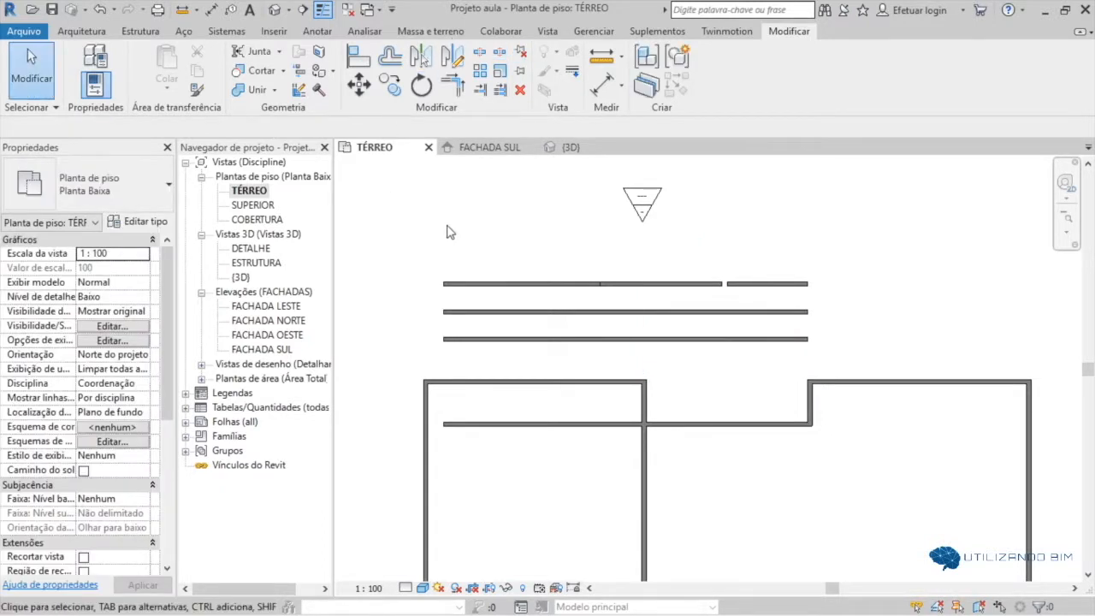